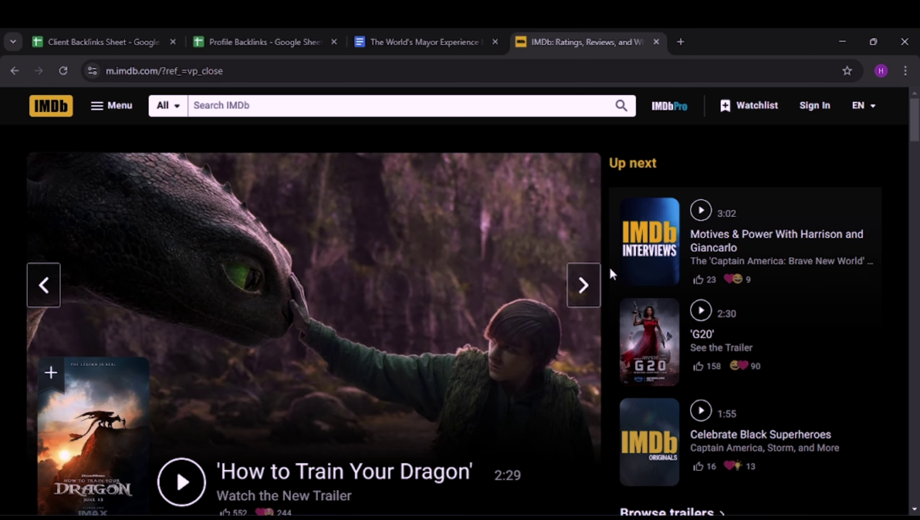
# Step: Clear the old password from cell E3 of the Client Backlinks Sheet
pyautogui.scroll(-10, 610, 269)
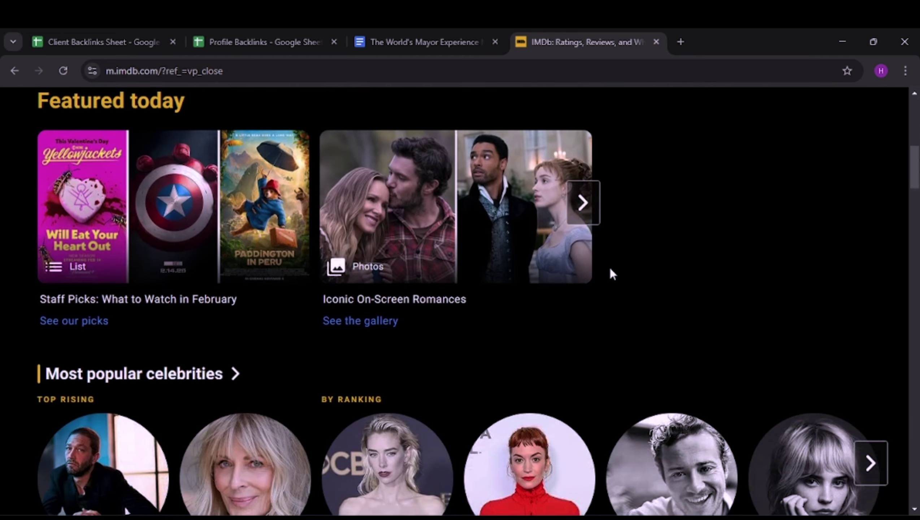
pyautogui.scroll(6, 610, 271)
pyautogui.scroll(5, 608, 267)
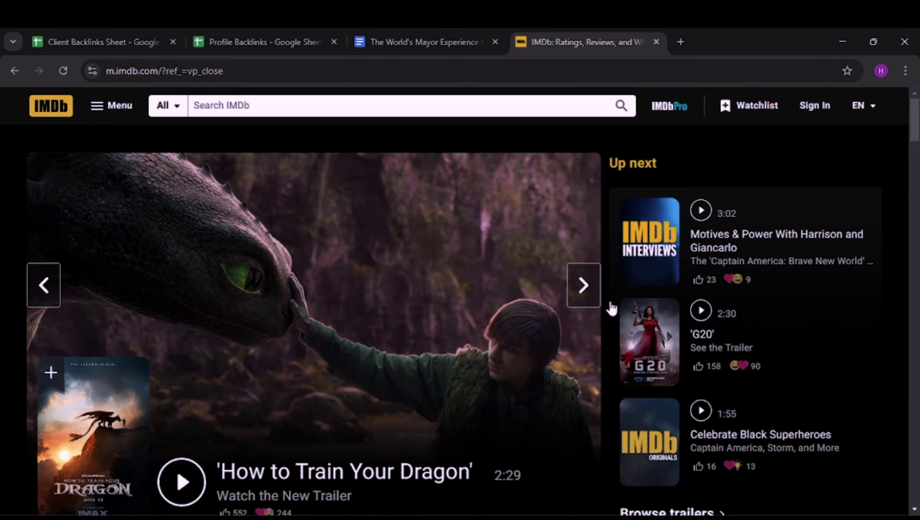
pyautogui.scroll(-15, 609, 309)
pyautogui.scroll(-5, 651, 317)
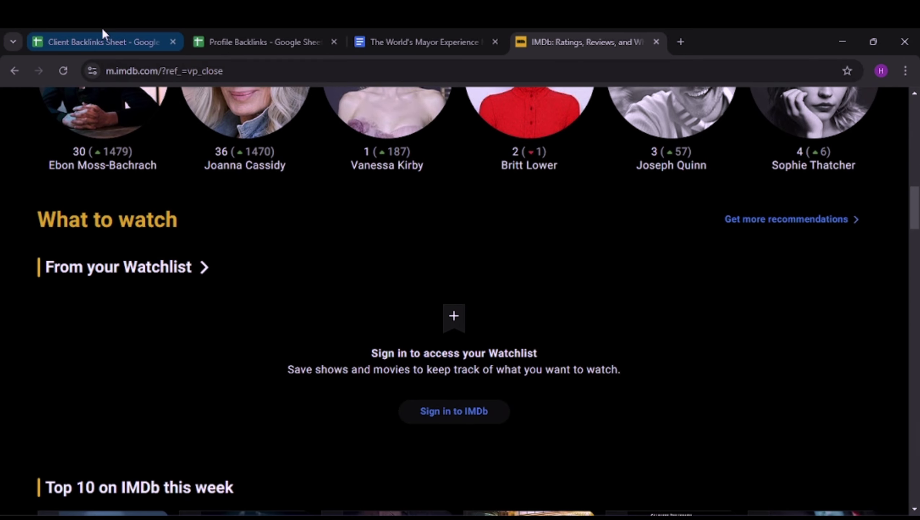
pyautogui.click(102, 30)
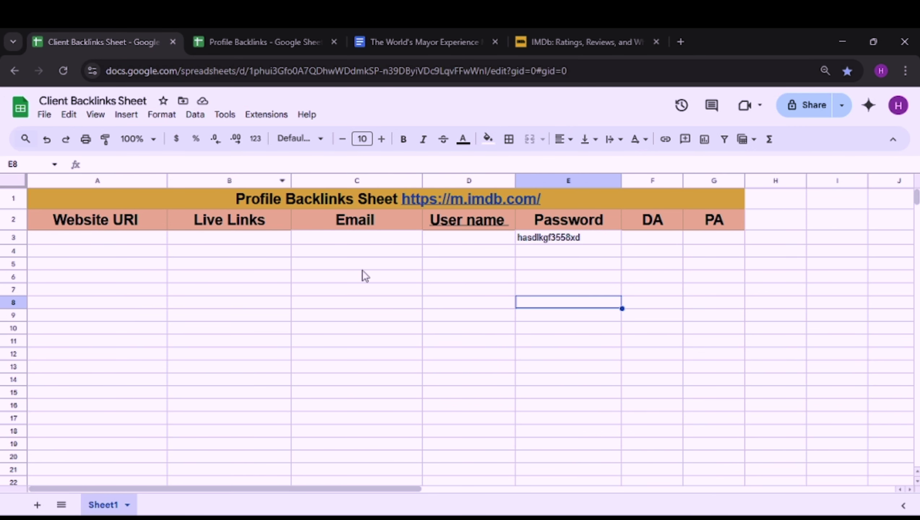
pyautogui.click(367, 250)
pyautogui.click(578, 237)
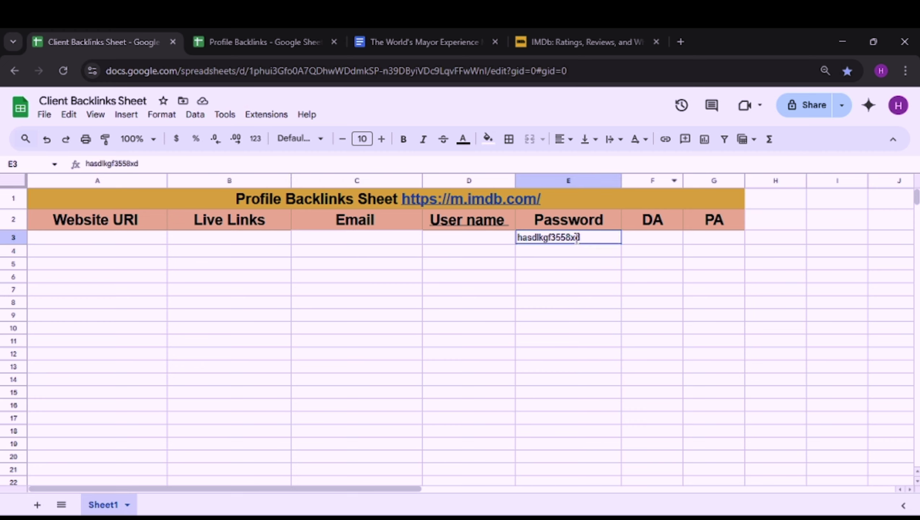
pyautogui.press('BackSpace')
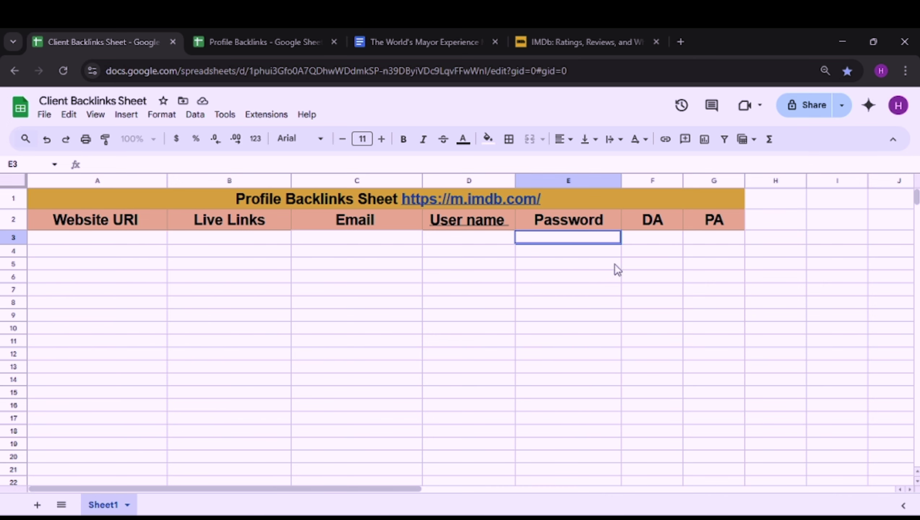
# Step: Check the Profile Backlinks sheet, then bring up the World's Mayor Experience document
pyautogui.click(253, 37)
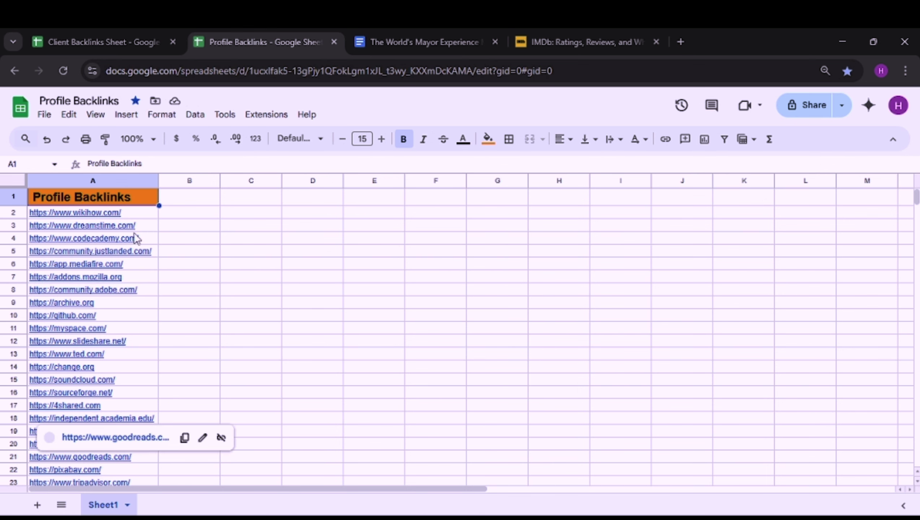
pyautogui.moveTo(150, 216)
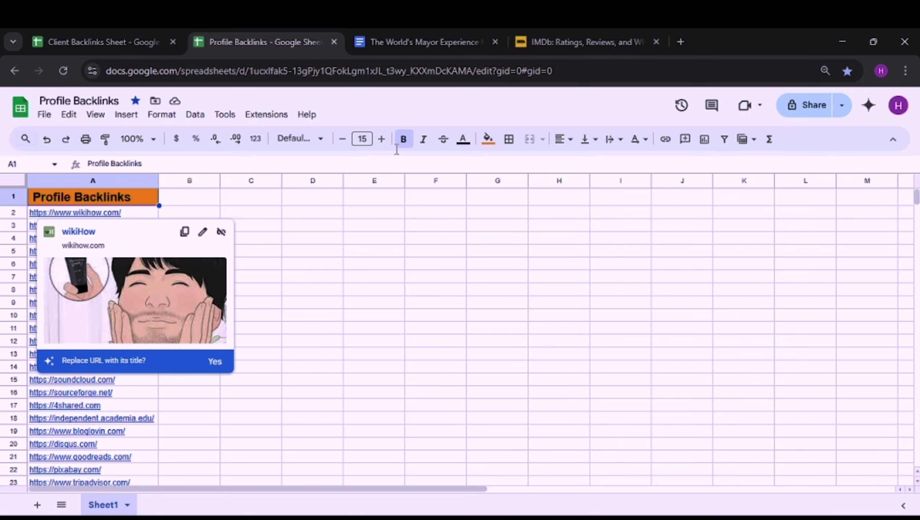
pyautogui.click(445, 43)
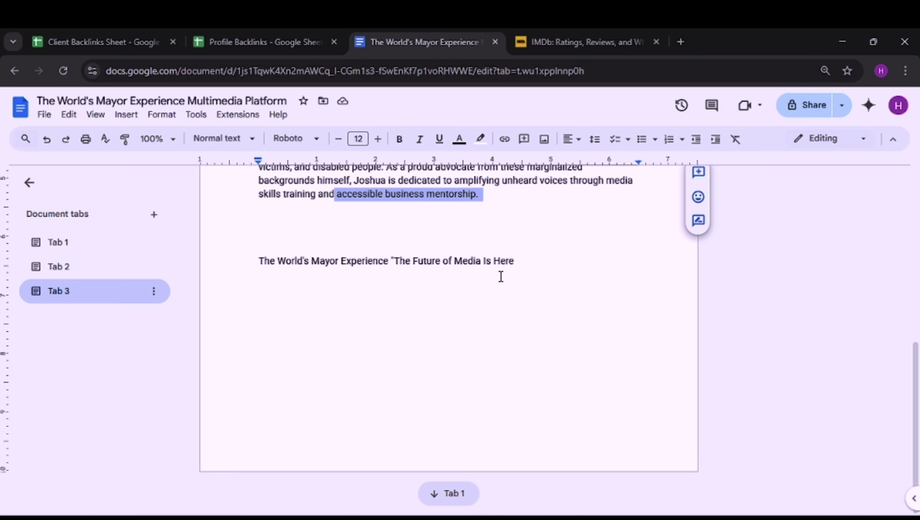
# Step: Look over the World's Mayor Experience bio text, then go back to the Profile Backlinks sheet
pyautogui.scroll(7, 501, 276)
pyautogui.click(498, 308)
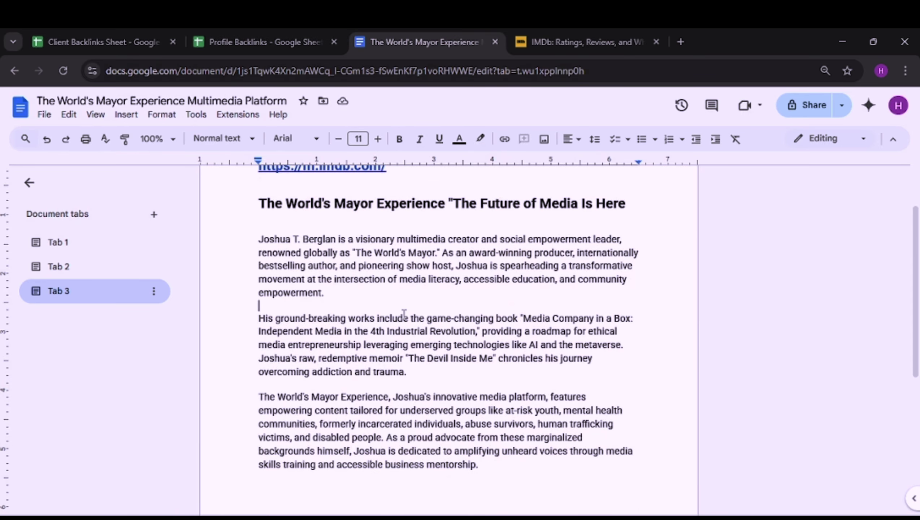
pyautogui.scroll(2, 404, 314)
pyautogui.scroll(-5, 405, 312)
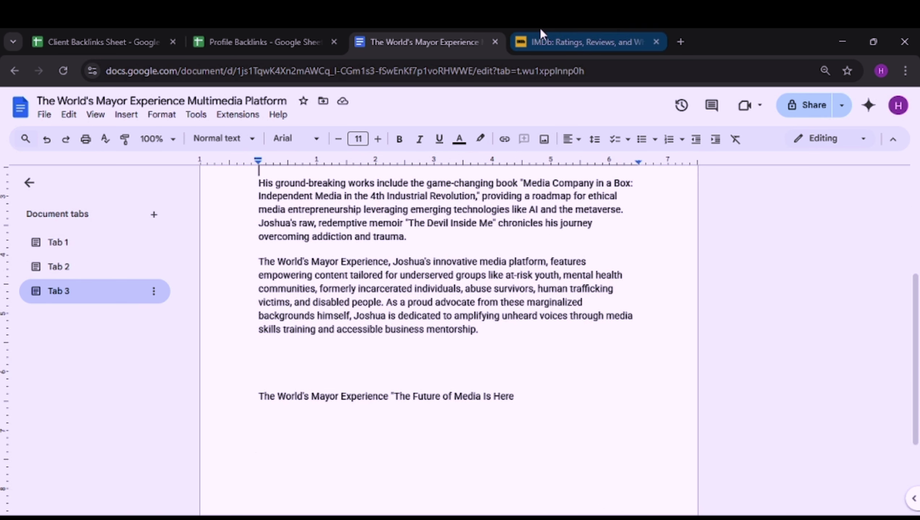
pyautogui.click(278, 35)
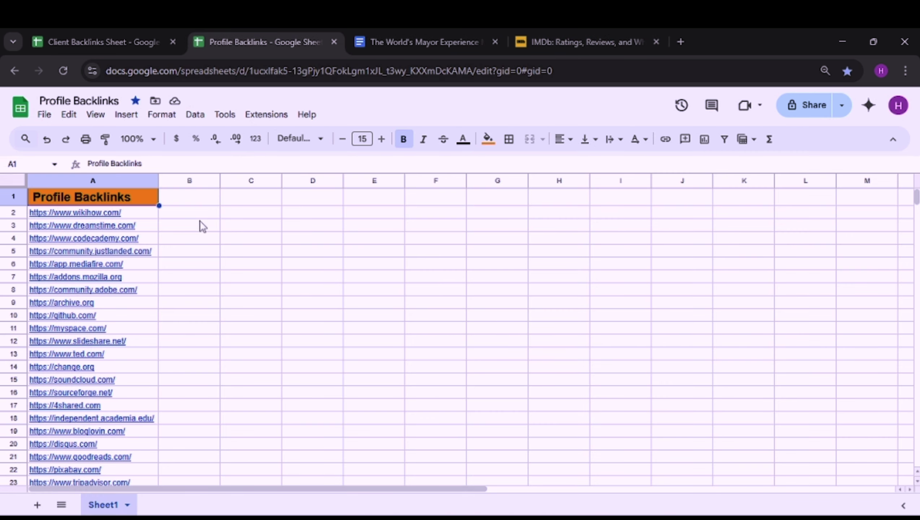
# Step: Open wikihow.com from the link in cell A2 and close the 'Join us in our mission' banner
pyautogui.click(110, 215)
pyautogui.click(90, 232)
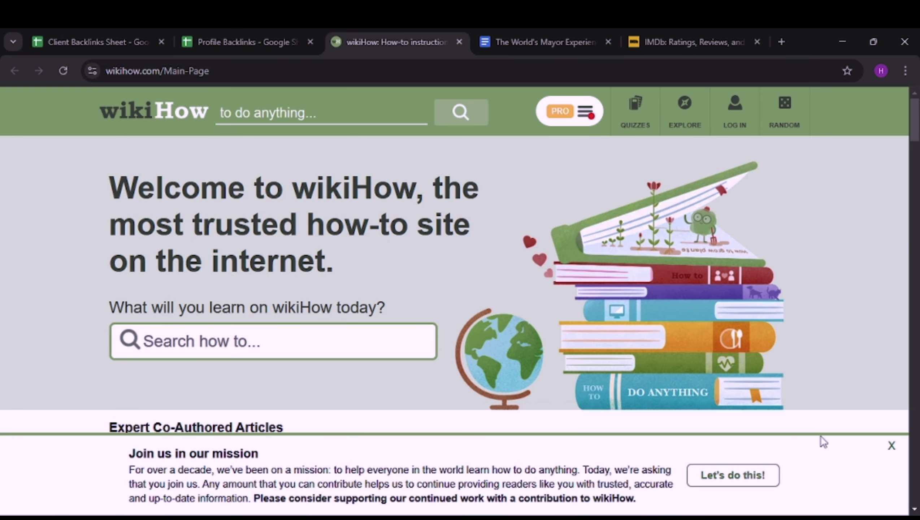
pyautogui.click(892, 445)
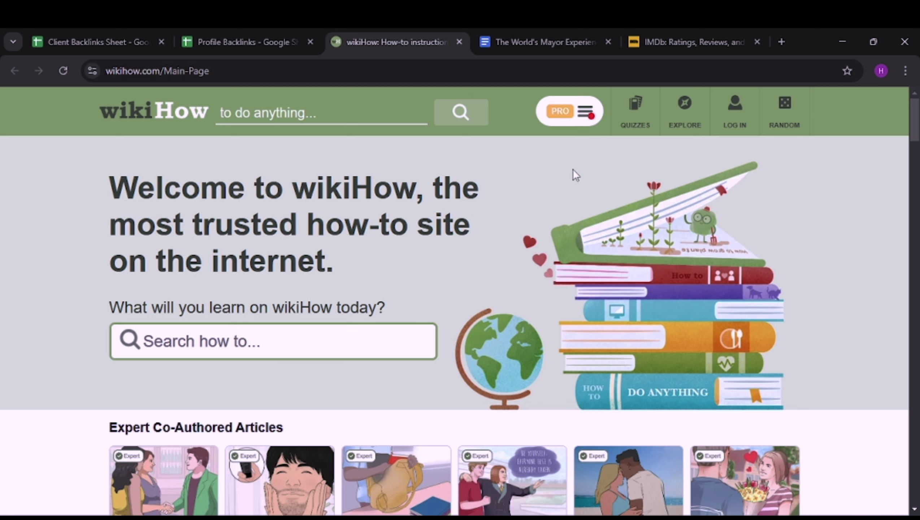
pyautogui.scroll(-5, 787, 197)
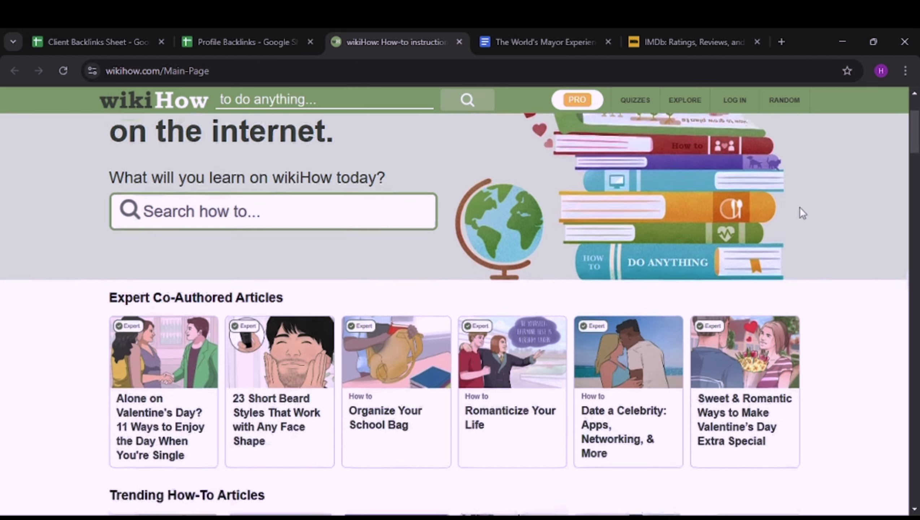
pyautogui.scroll(5, 606, 241)
# Step: Go from wikiHow's log-in to 'Create an account' and enter the new account's username
pyautogui.click(738, 118)
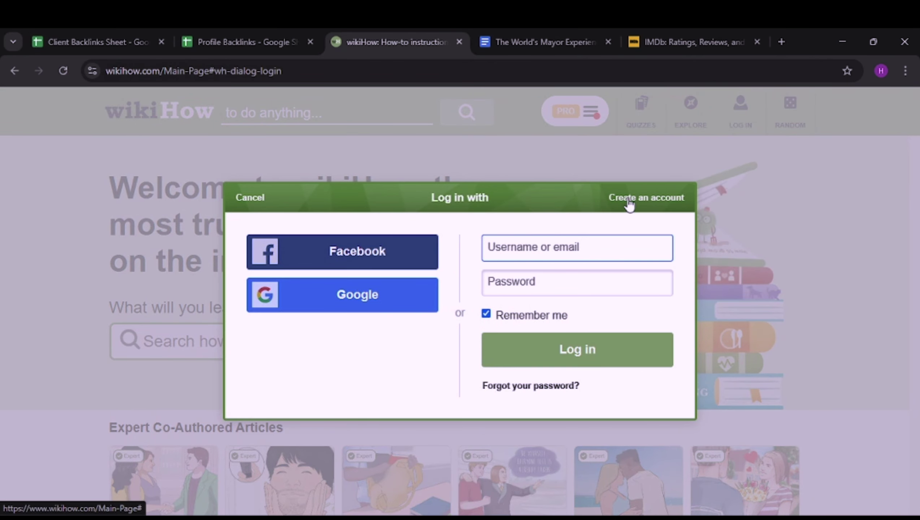
pyautogui.click(656, 206)
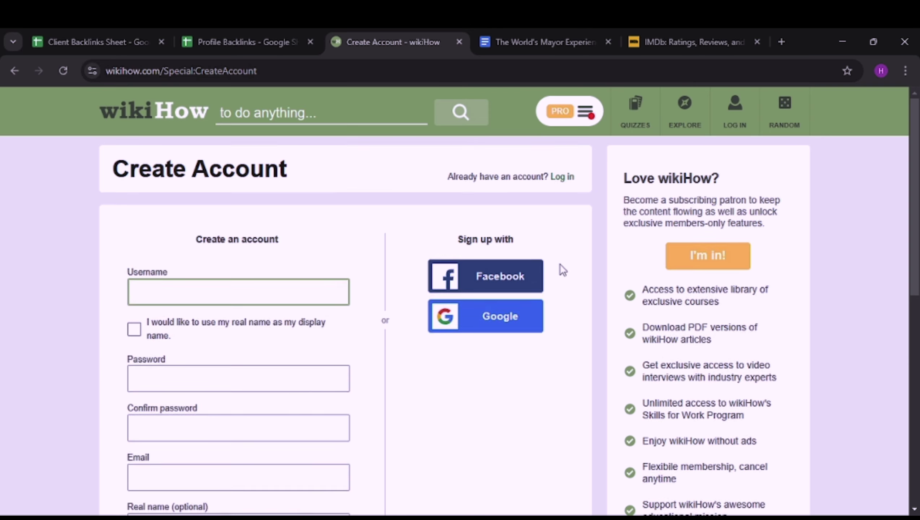
pyautogui.scroll(-3, 560, 265)
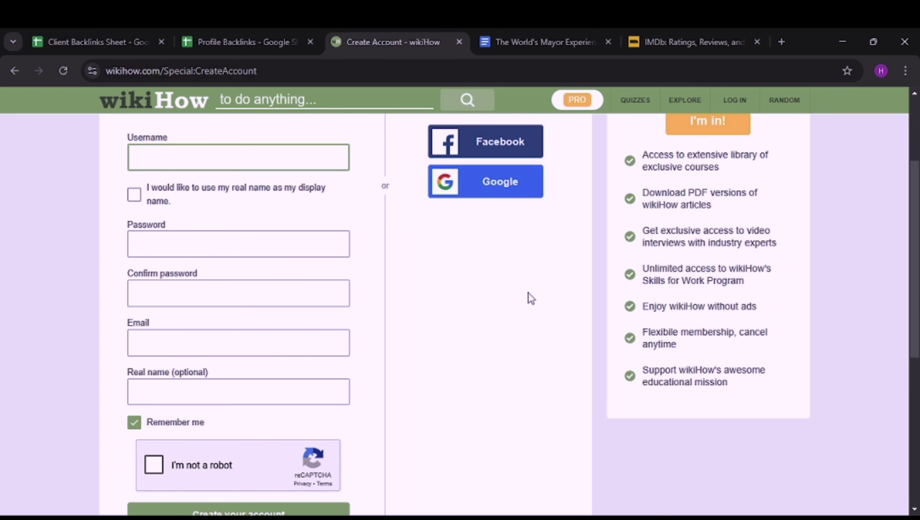
pyautogui.scroll(3, 528, 298)
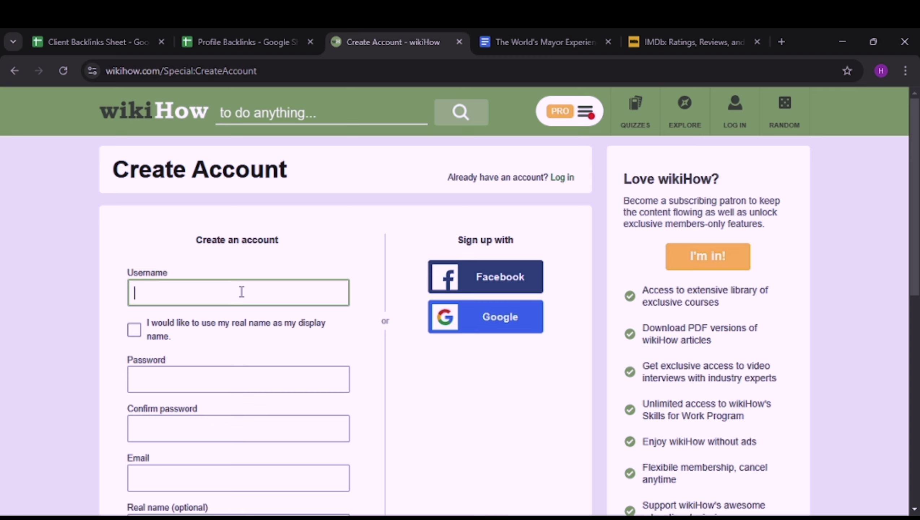
pyautogui.write('arafat09')
# Step: Use the real name as display name and fill both password fields with a generated strong password
pyautogui.click(136, 332)
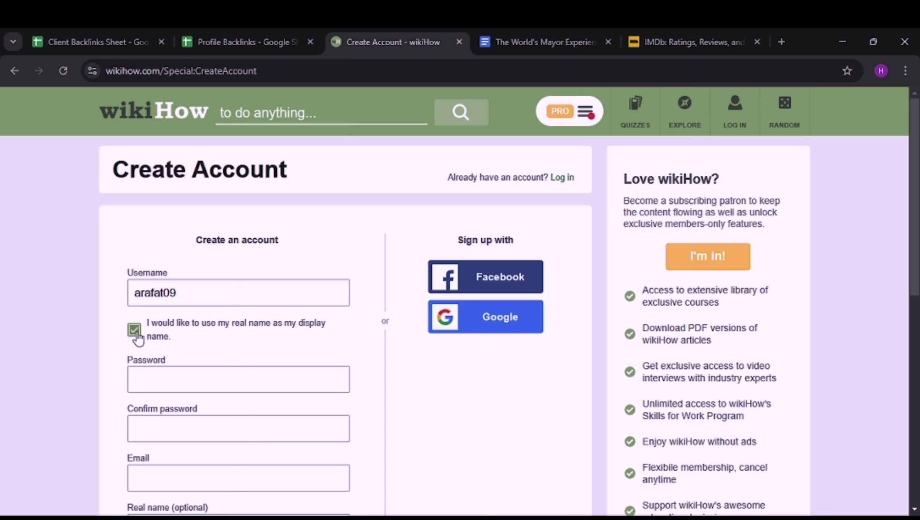
pyautogui.scroll(-3, 140, 333)
pyautogui.click(181, 244)
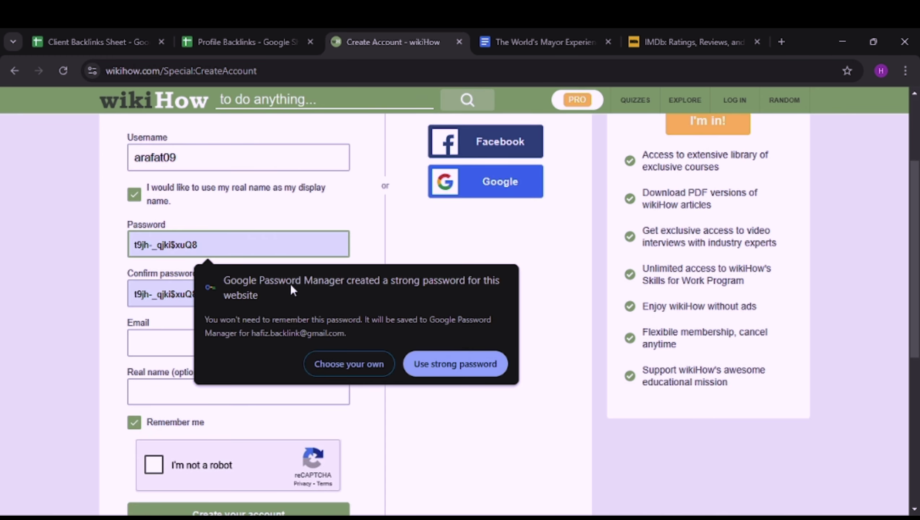
pyautogui.click(456, 358)
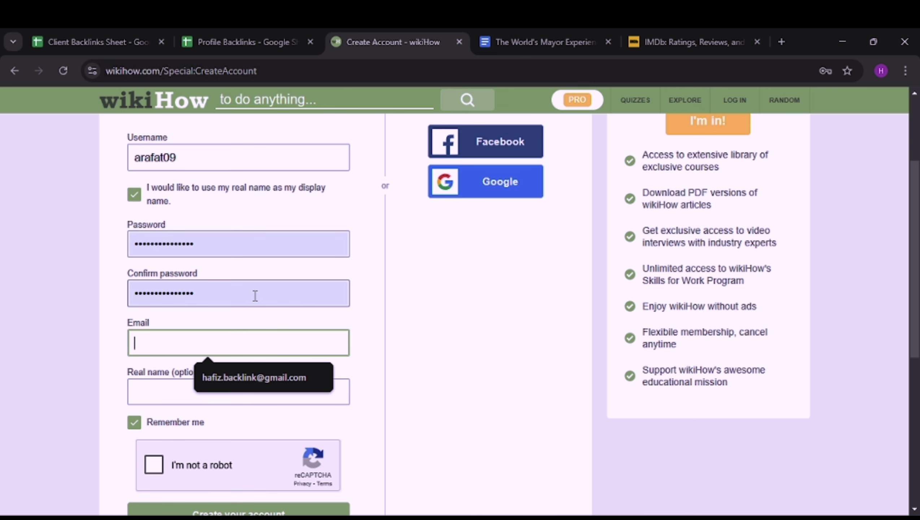
pyautogui.tripleClick(214, 242)
pyautogui.hotkey('ctrl', 'c')
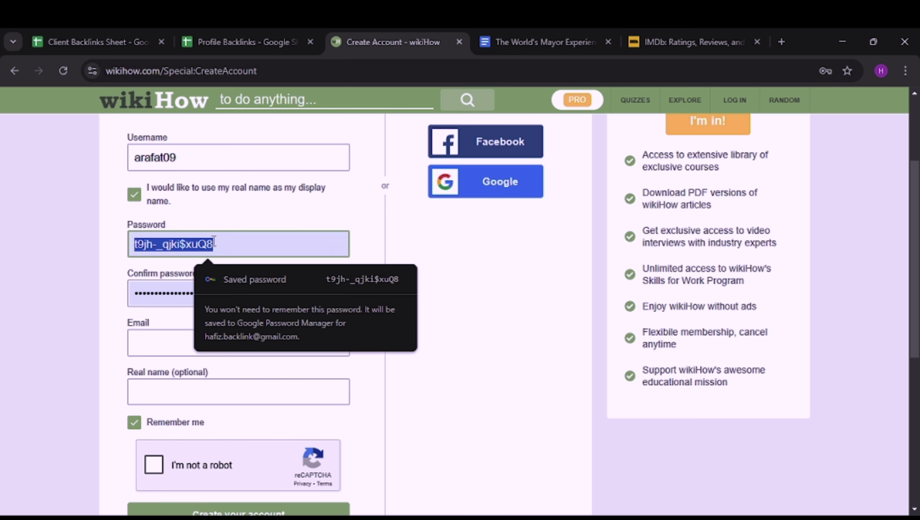
# Step: Paste the generated password into cell E3 of the Client Backlinks Sheet
pyautogui.click(102, 42)
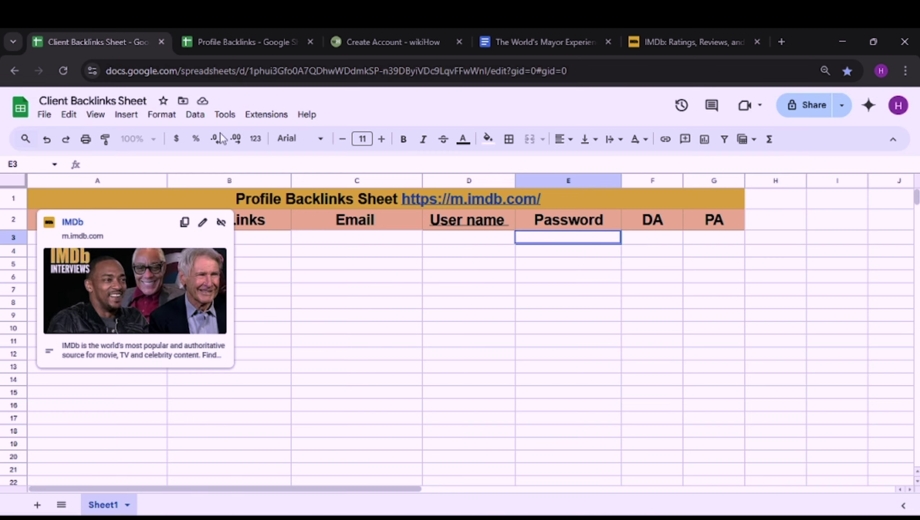
pyautogui.doubleClick(547, 236)
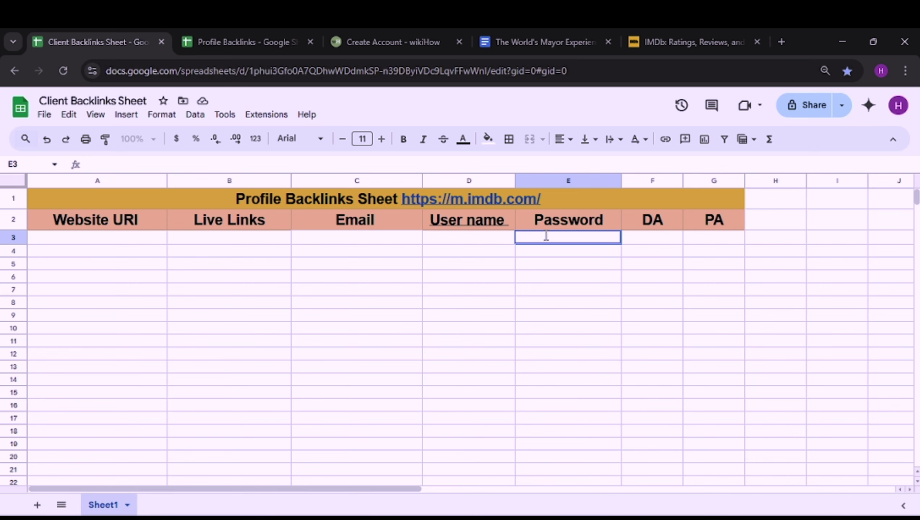
pyautogui.hotkey('ctrl', 'v')
pyautogui.click(669, 304)
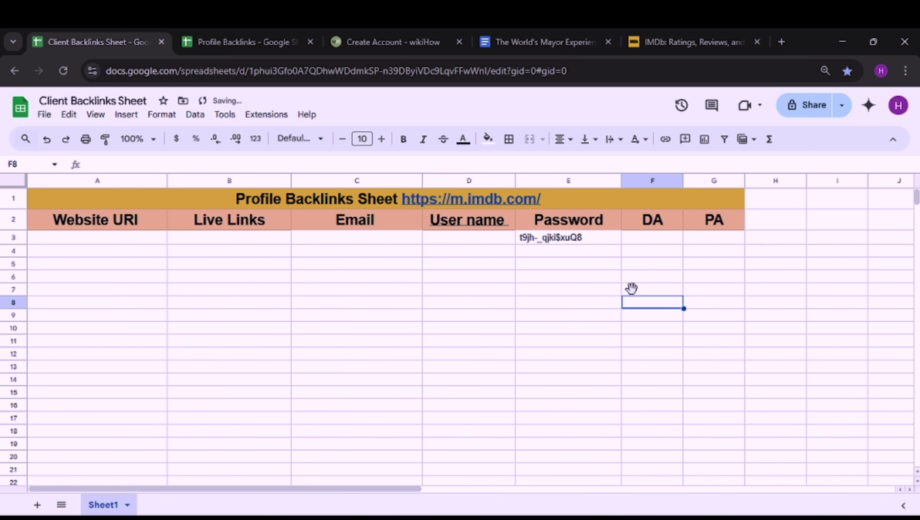
pyautogui.click(384, 29)
pyautogui.click(193, 346)
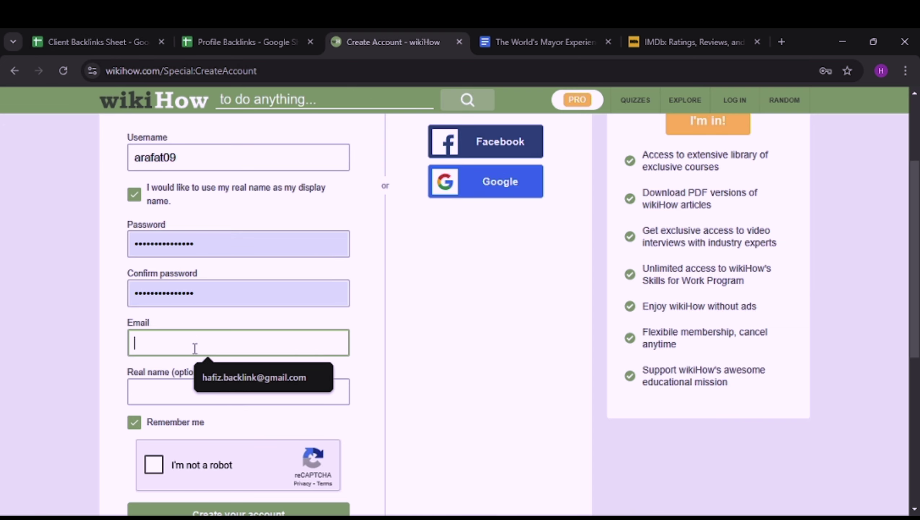
# Step: Fill the sign-up email from the saved autofill suggestion
pyautogui.click(238, 378)
pyautogui.scroll(-2, 255, 379)
pyautogui.click(215, 326)
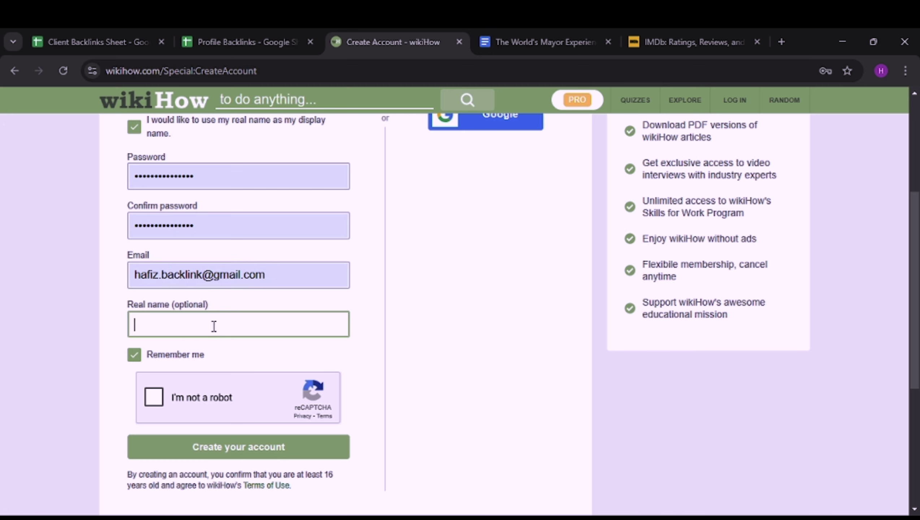
pyautogui.scroll(-4, 373, 346)
# Step: Pass the 'I'm not a robot' check by selecting all six bus tiles and verifying
pyautogui.click(364, 210)
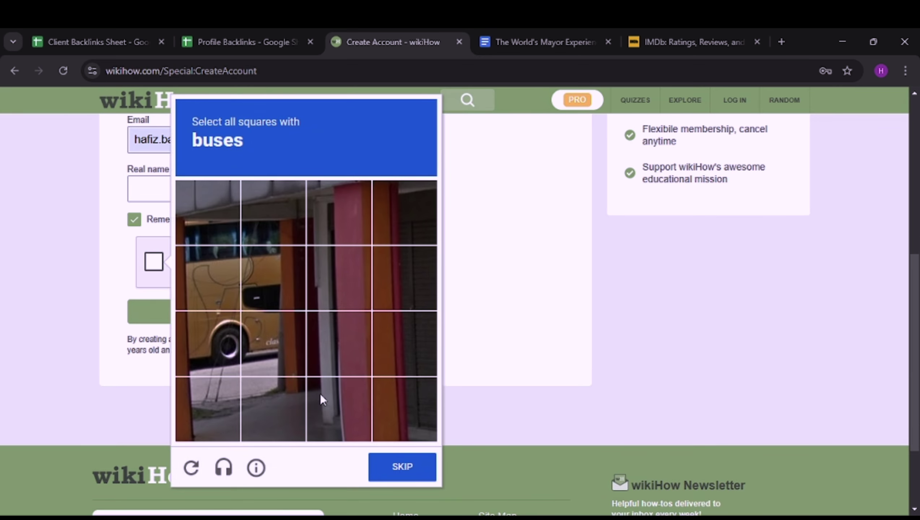
pyautogui.click(197, 217)
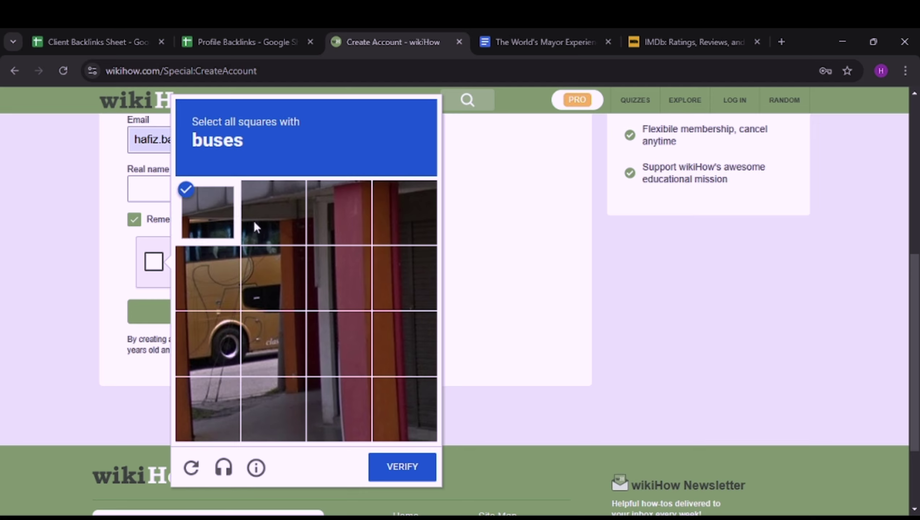
pyautogui.click(254, 222)
pyautogui.click(282, 294)
pyautogui.click(211, 305)
pyautogui.click(211, 316)
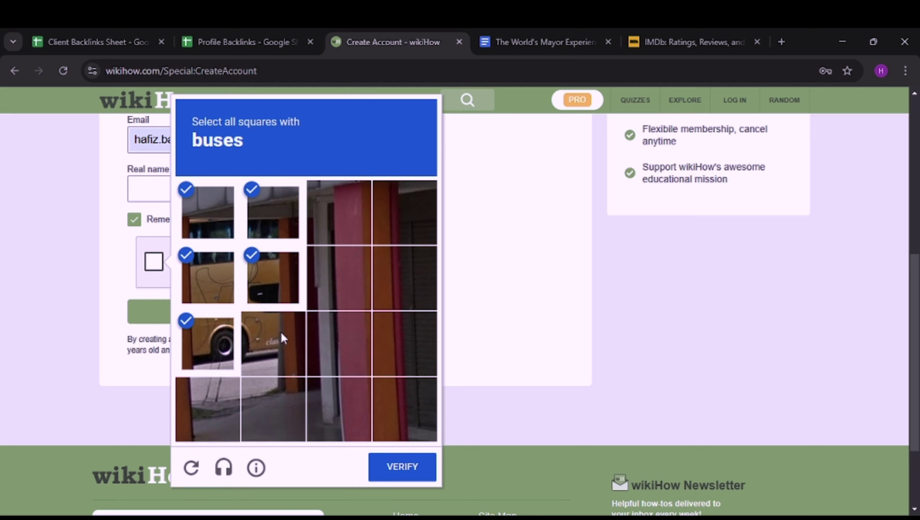
pyautogui.click(281, 332)
pyautogui.click(390, 471)
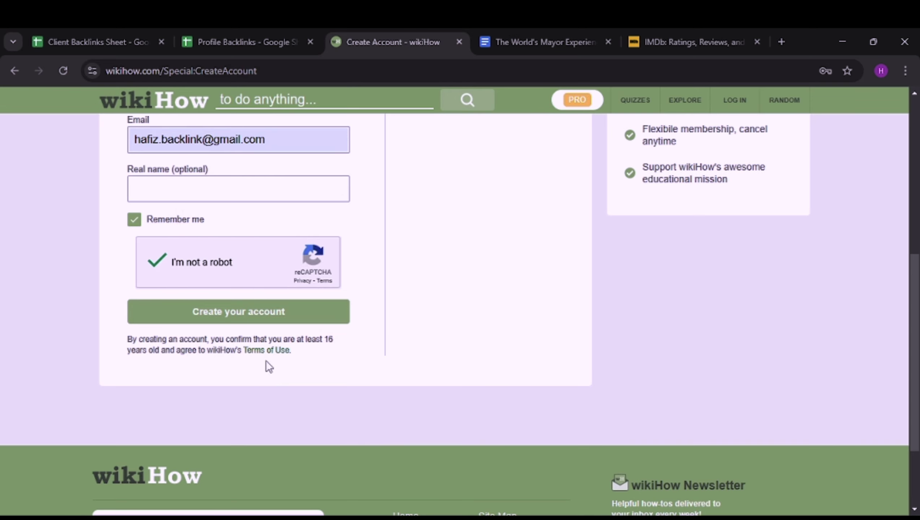
pyautogui.scroll(5, 266, 360)
pyautogui.scroll(2, 313, 286)
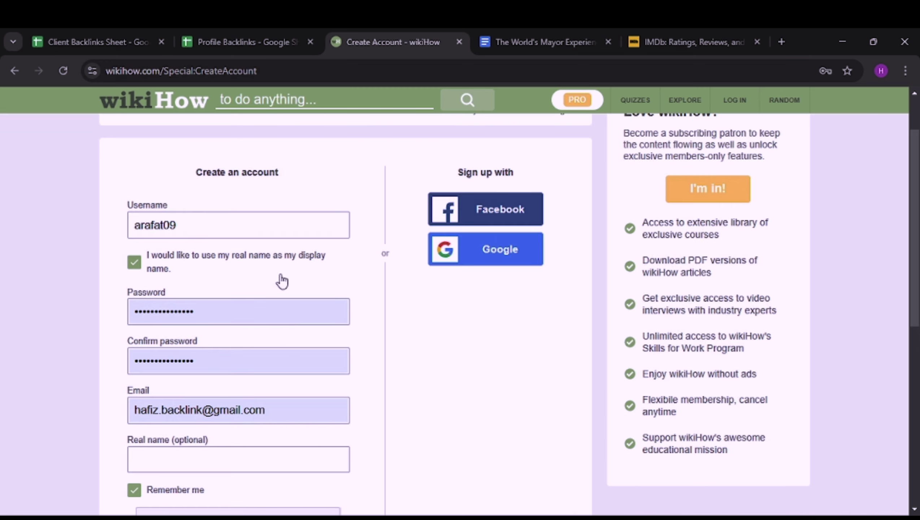
pyautogui.scroll(-2, 248, 238)
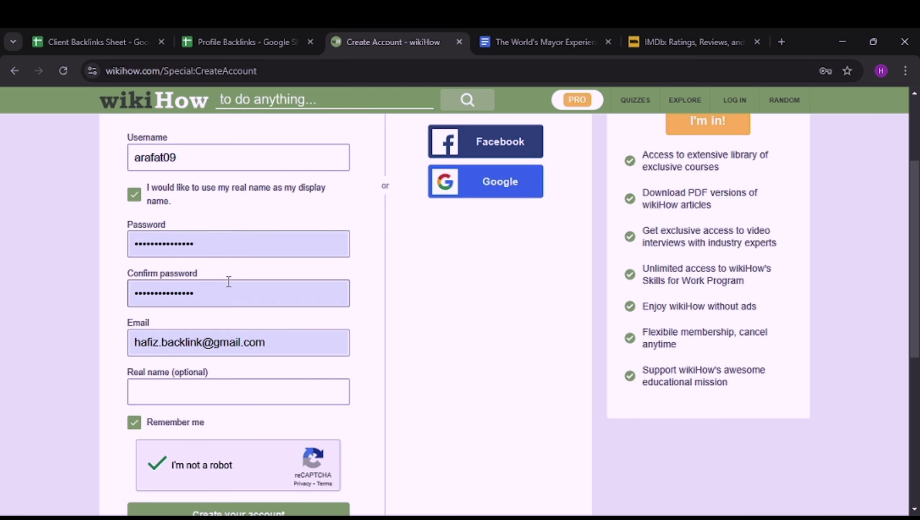
pyautogui.scroll(-2, 222, 291)
pyautogui.scroll(-4, 230, 323)
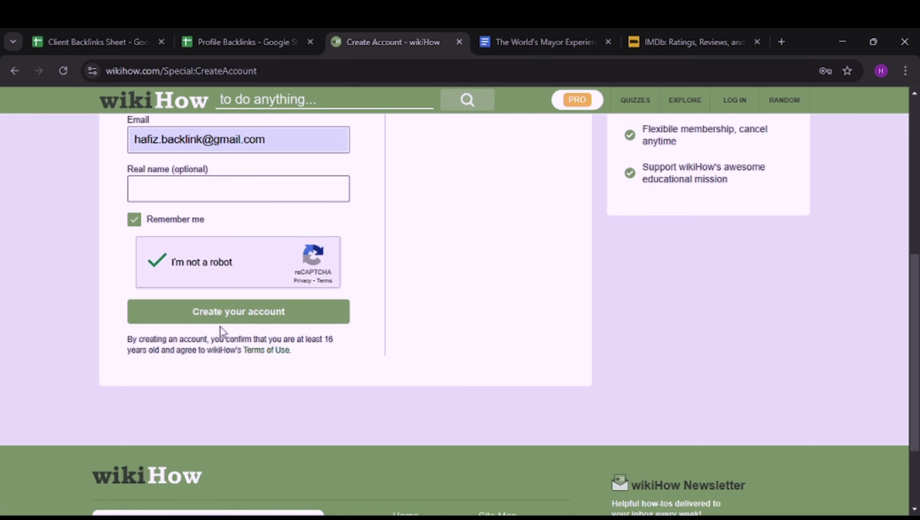
# Step: Create the account, dismiss Chrome's password-saved notice, skip choosing interests, and reach the new user profile
pyautogui.click(203, 315)
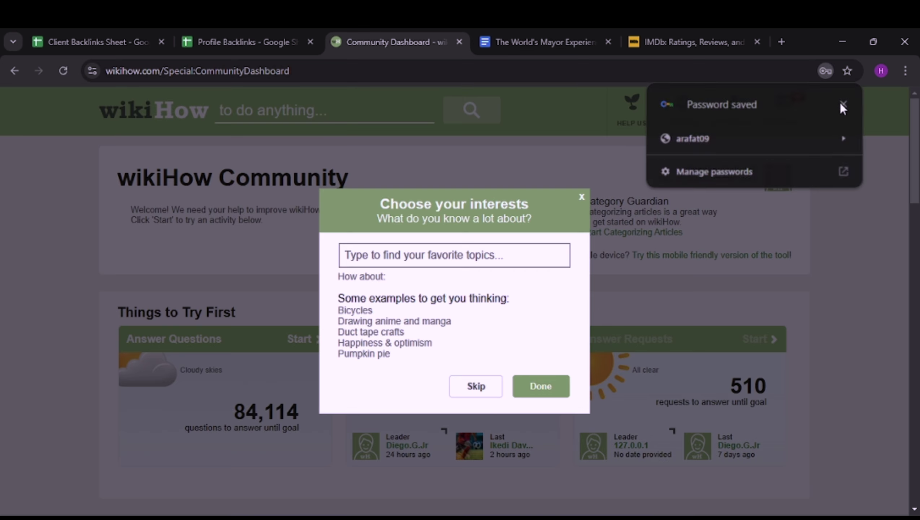
pyautogui.click(843, 103)
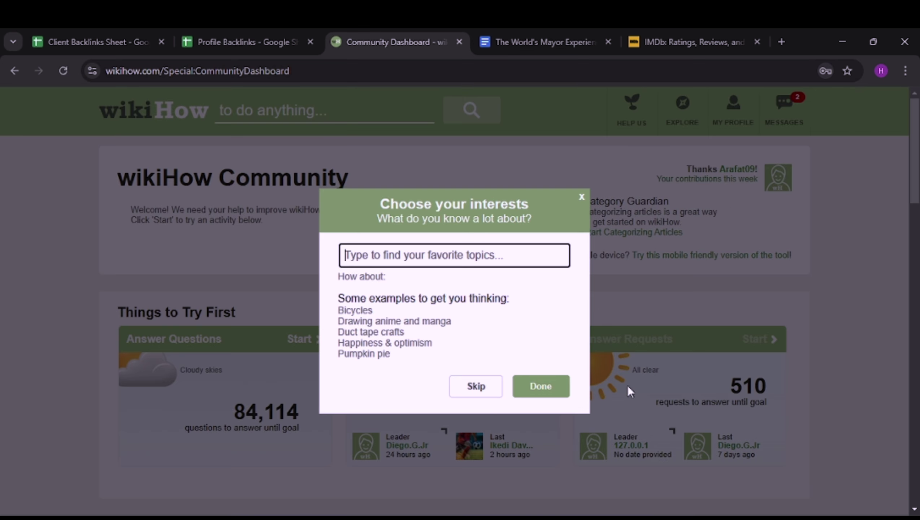
pyautogui.click(475, 397)
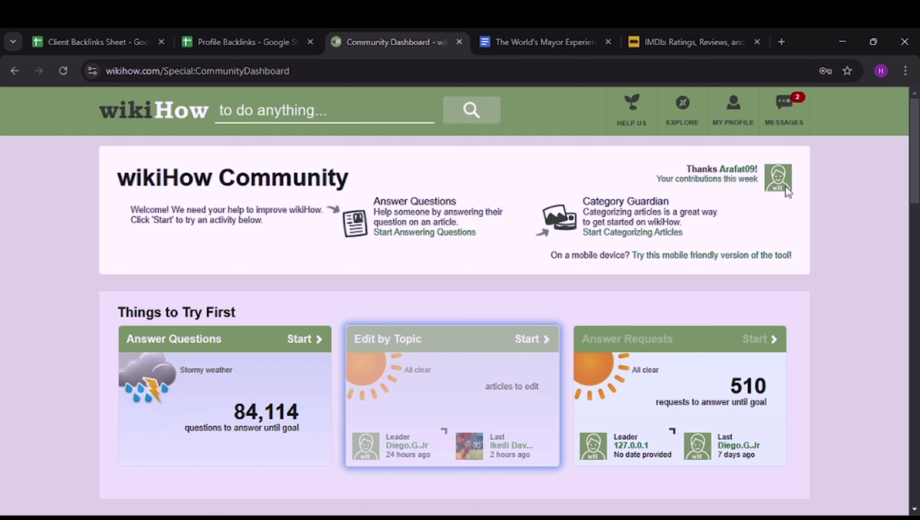
pyautogui.click(751, 174)
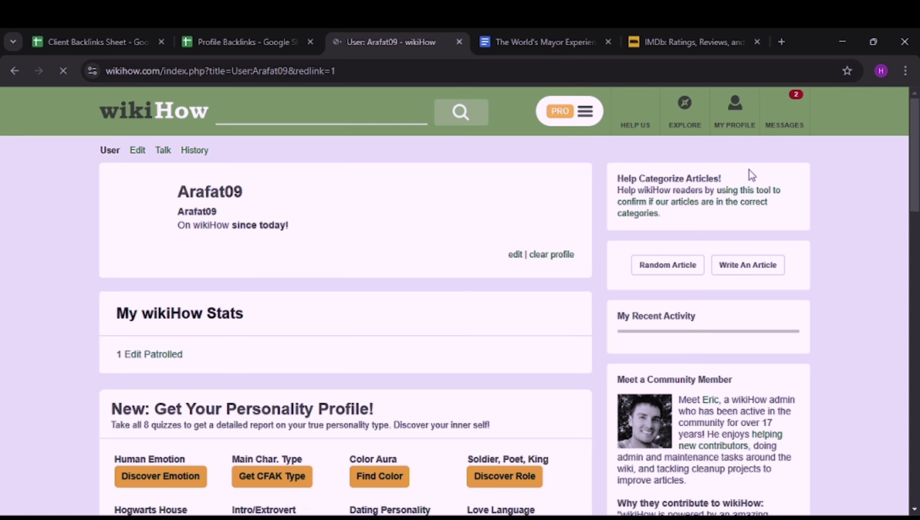
# Step: Open the new profile's edit form and review its location, website, about me and pronouns fields
pyautogui.scroll(-2, 310, 213)
pyautogui.scroll(2, 310, 213)
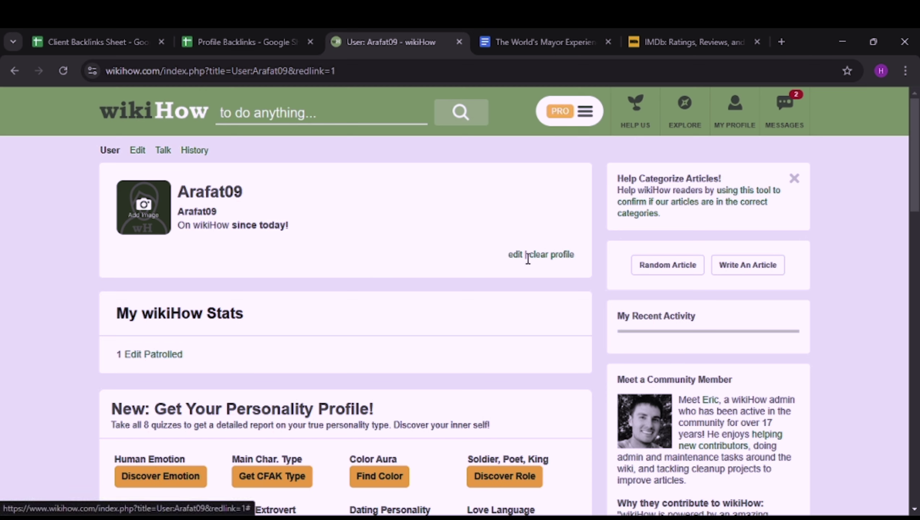
pyautogui.click(516, 255)
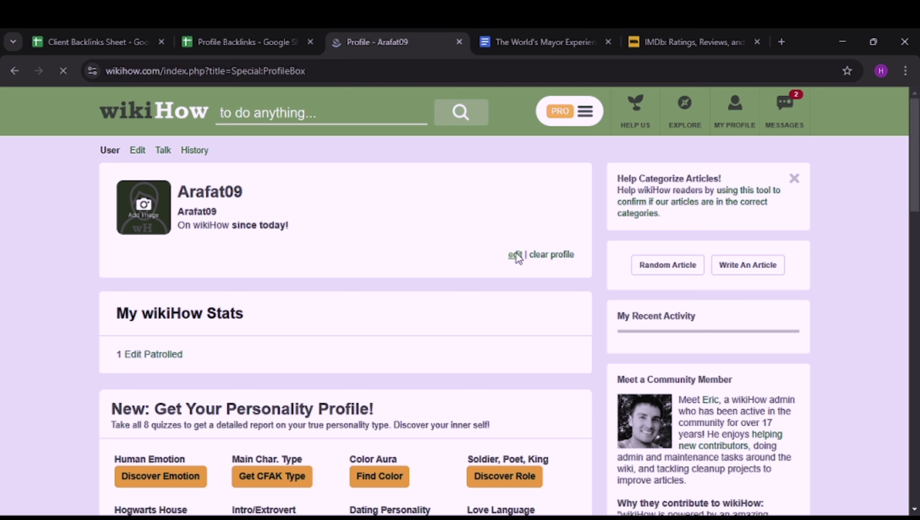
pyautogui.scroll(-2, 326, 278)
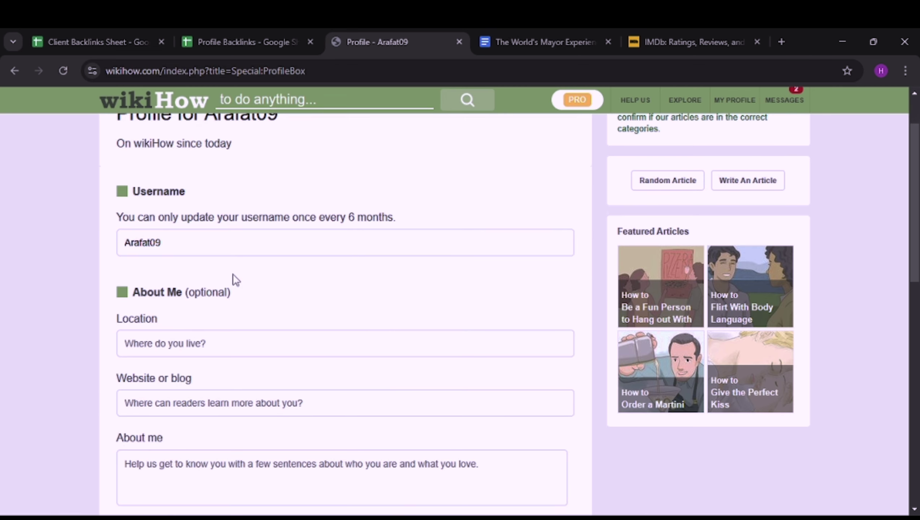
pyautogui.scroll(-2, 236, 277)
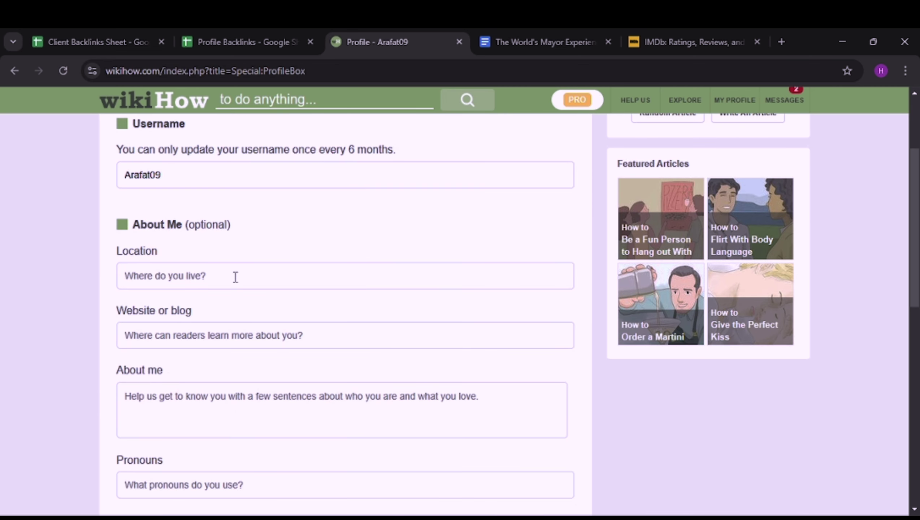
pyautogui.scroll(-4, 257, 274)
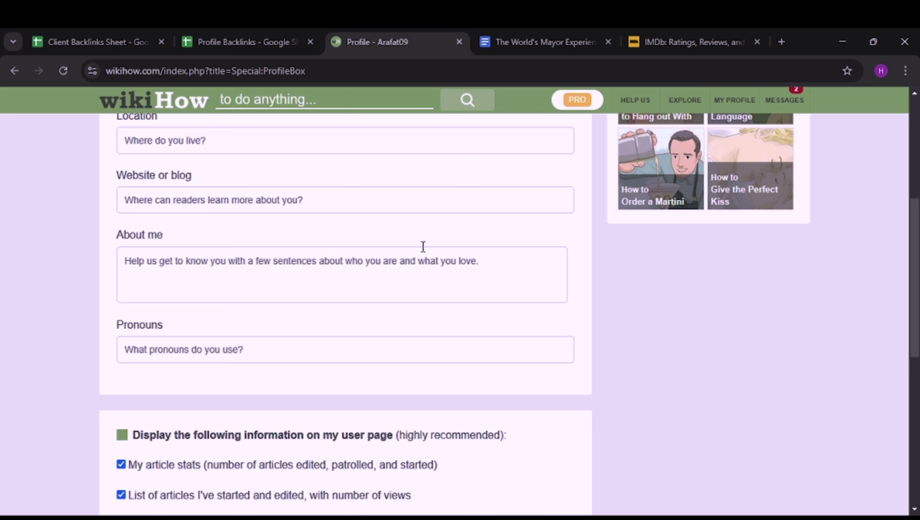
pyautogui.scroll(-3, 300, 267)
pyautogui.scroll(9, 305, 266)
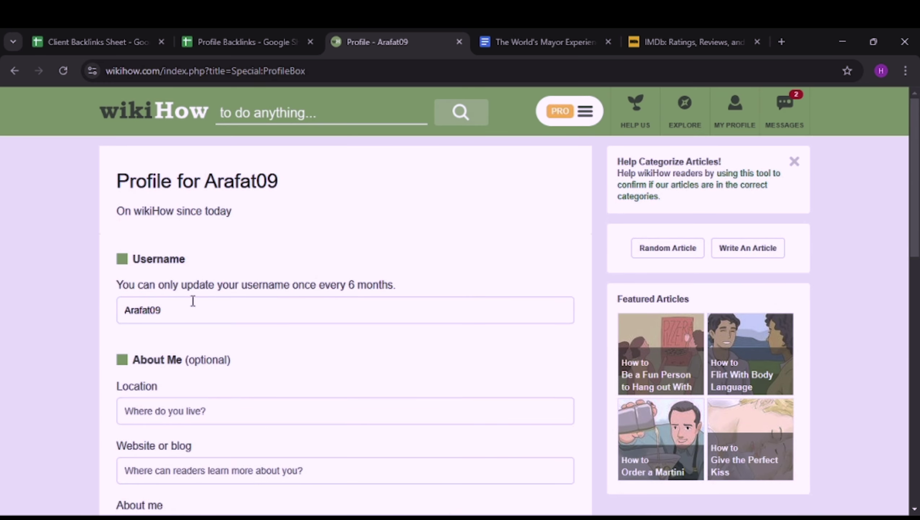
pyautogui.click(192, 313)
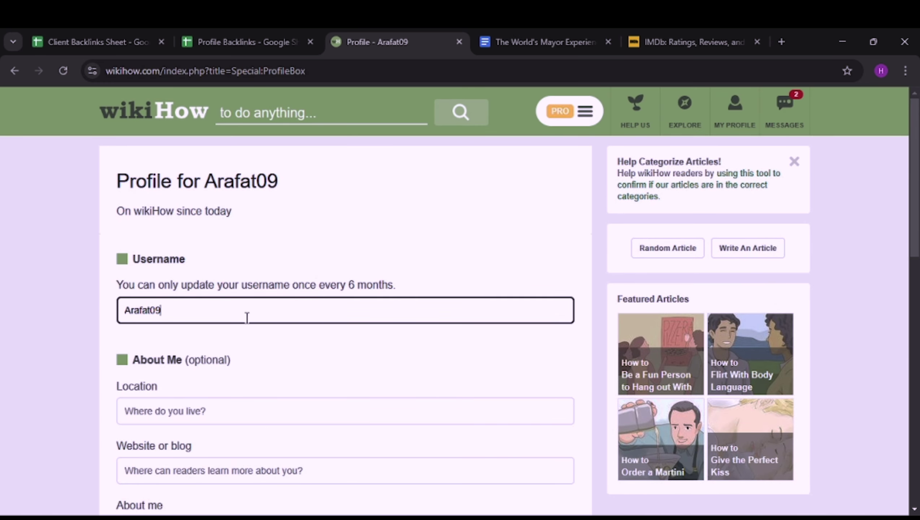
pyautogui.click(306, 346)
pyautogui.scroll(-3, 306, 347)
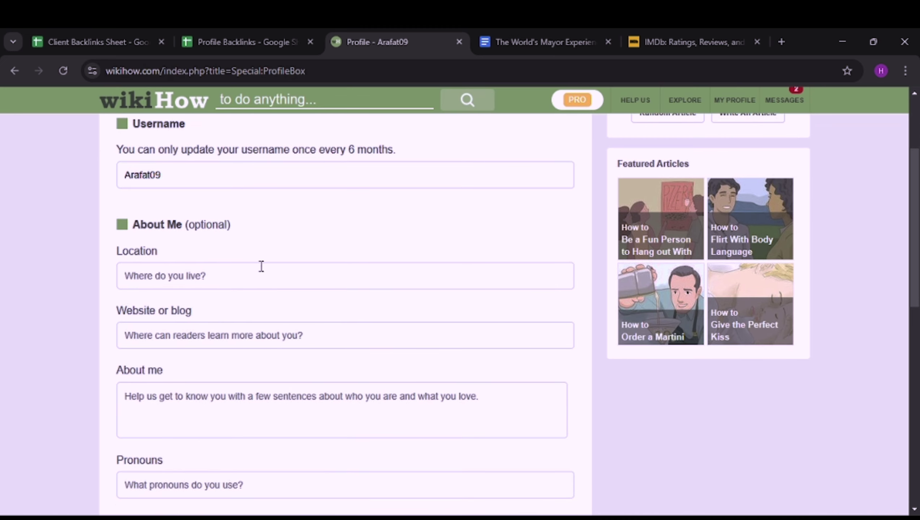
# Step: Set the profile Location to USA
pyautogui.click(221, 274)
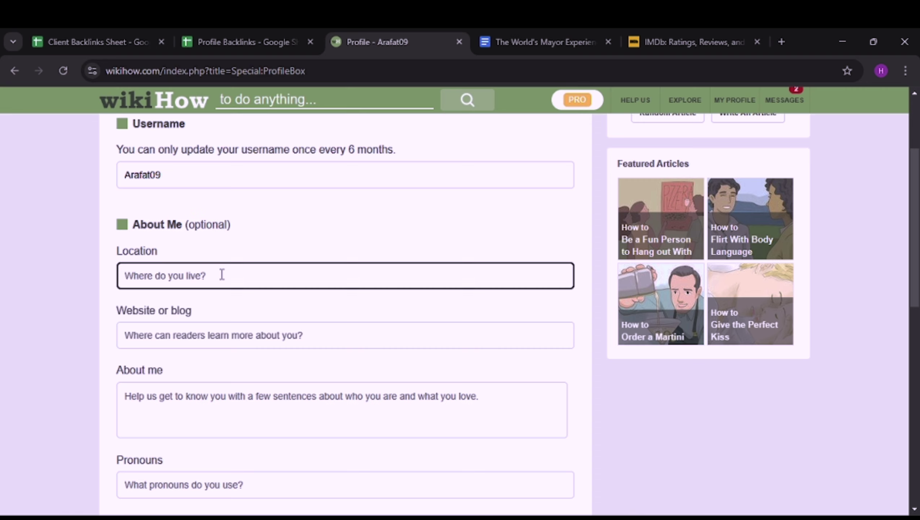
pyautogui.write('USA')
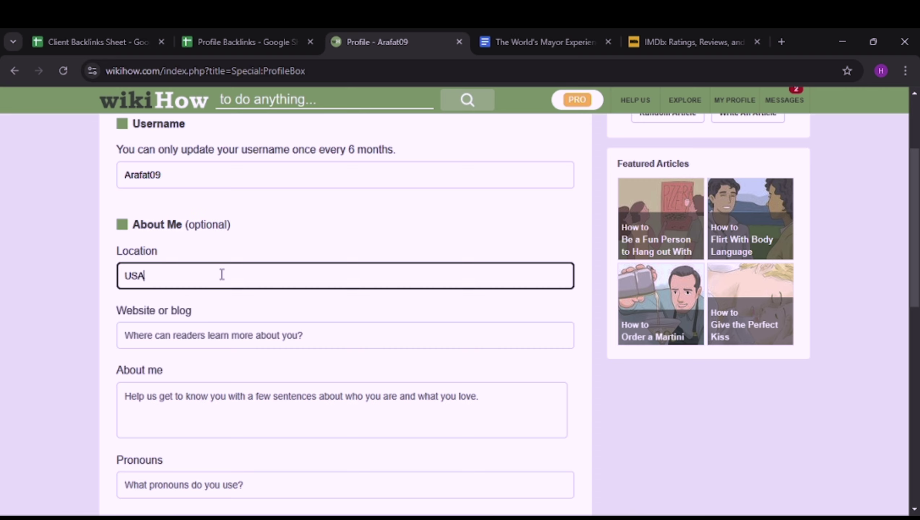
pyautogui.click(328, 331)
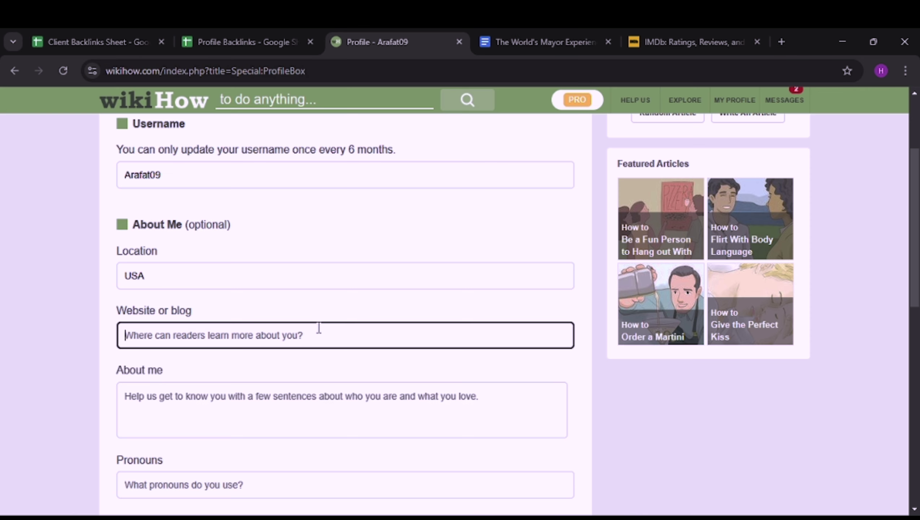
pyautogui.scroll(-2, 321, 336)
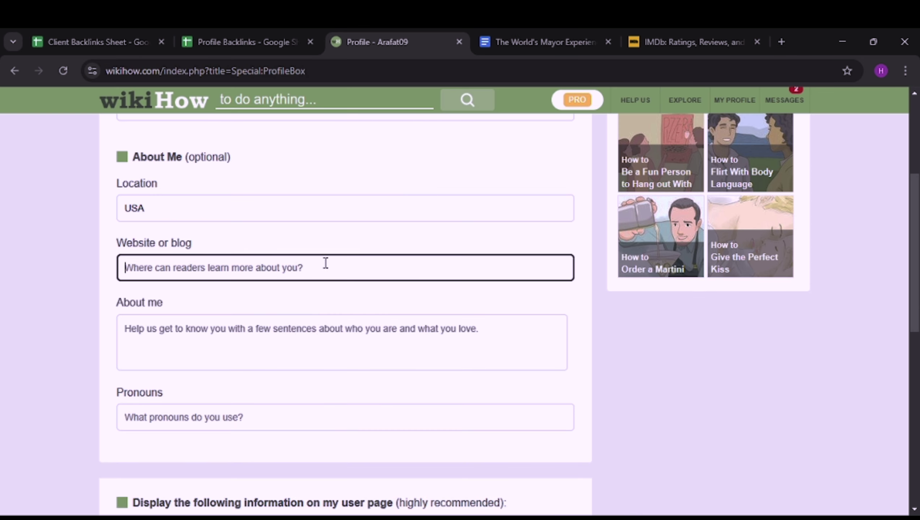
pyautogui.click(681, 42)
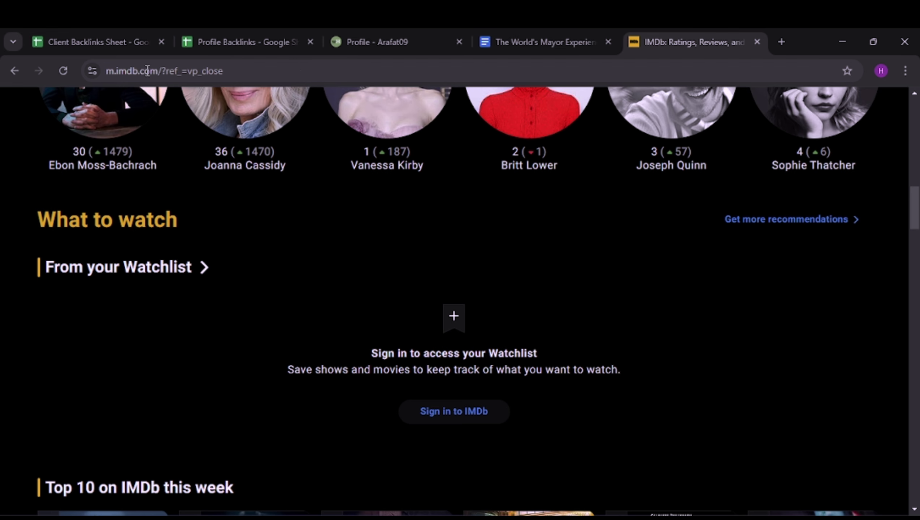
pyautogui.moveTo(193, 70); pyautogui.dragTo(100, 81)
pyautogui.hotkey('ctrl', 'c')
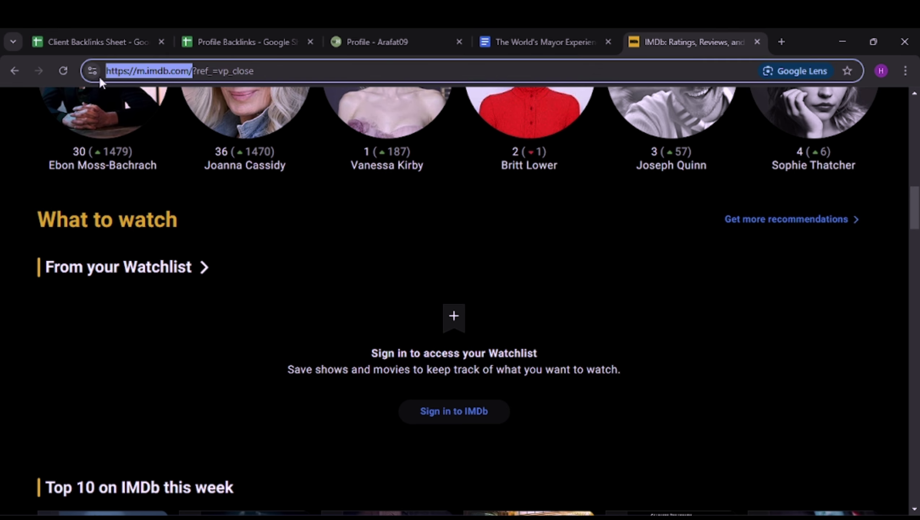
pyautogui.click(373, 43)
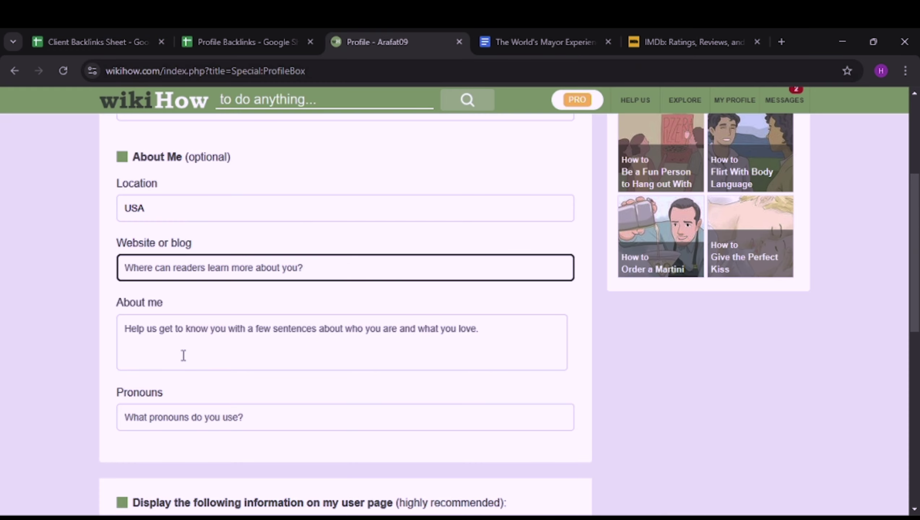
pyautogui.hotkey('ctrl', 'v')
pyautogui.click(500, 301)
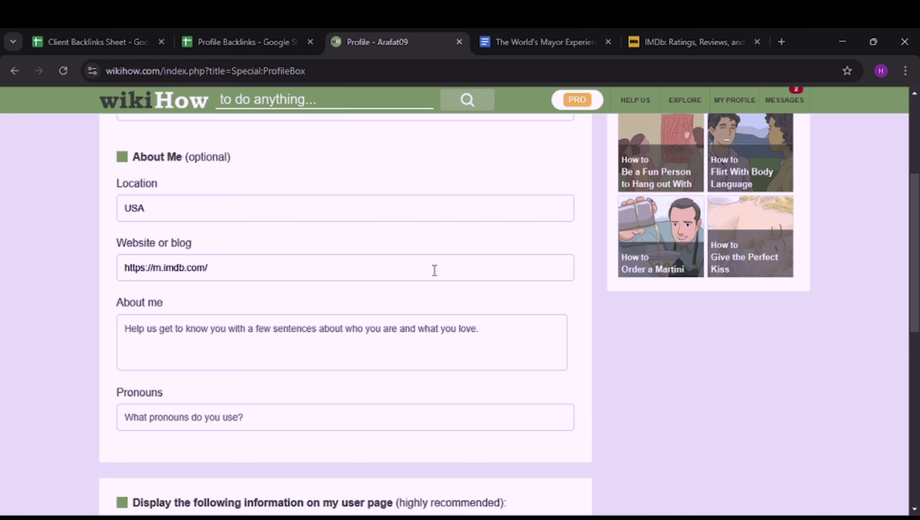
pyautogui.scroll(-2, 434, 270)
pyautogui.click(160, 279)
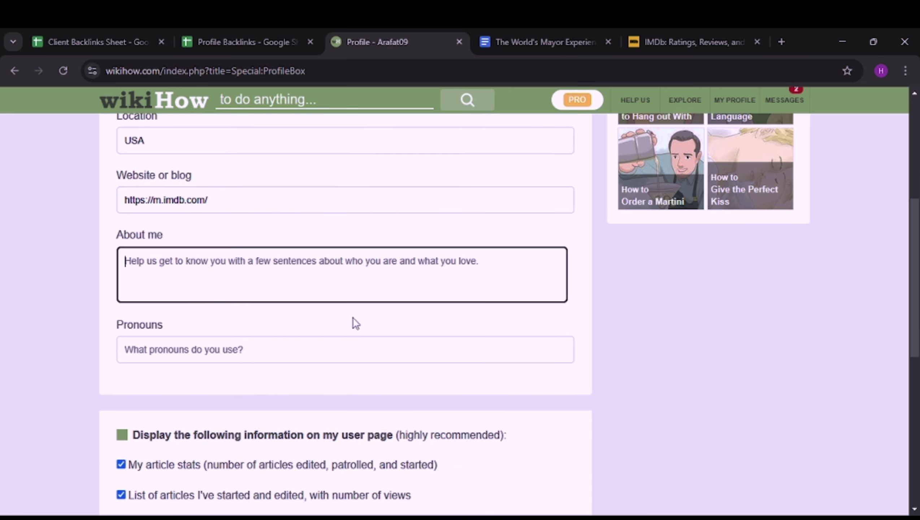
# Step: Paste the World's Mayor Experience heading and bio paragraphs into About me and save the profile
pyautogui.click(520, 37)
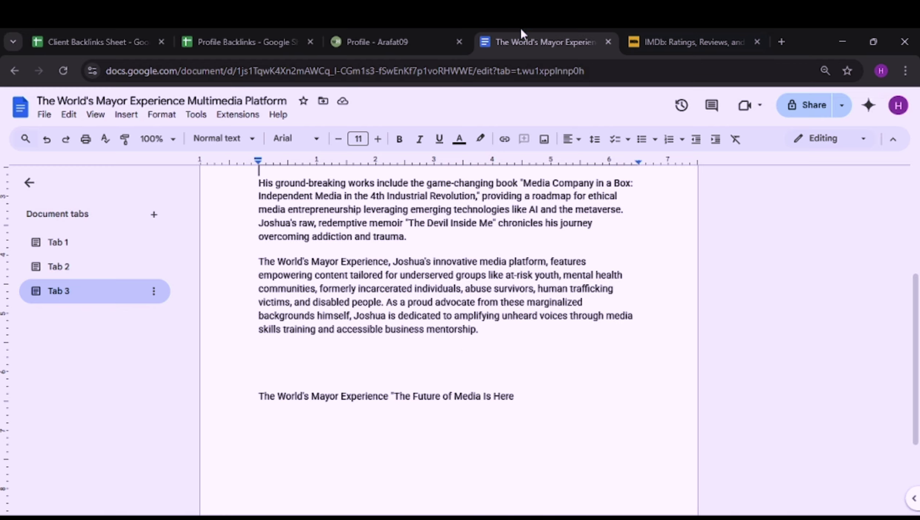
pyautogui.scroll(5, 376, 301)
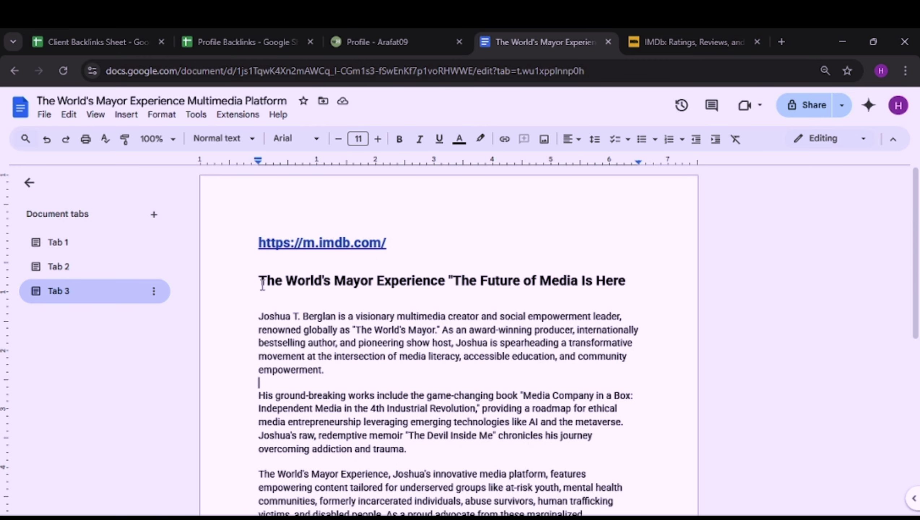
pyautogui.moveTo(262, 284); pyautogui.dragTo(544, 351)
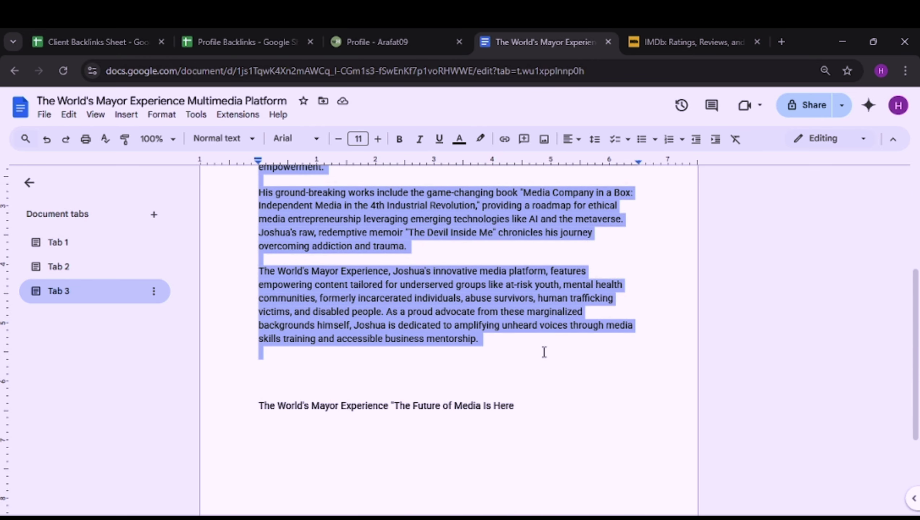
pyautogui.click(353, 41)
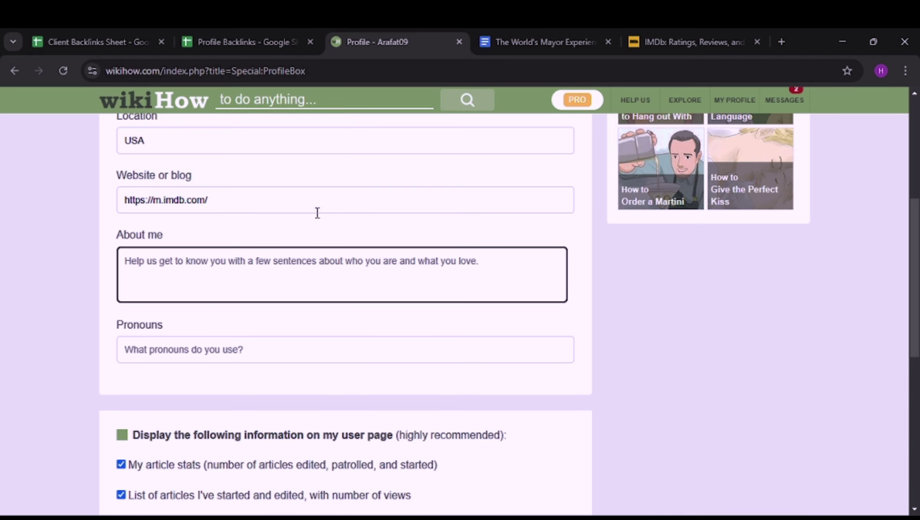
pyautogui.hotkey('ctrl', 'v')
pyautogui.scroll(5, 256, 278)
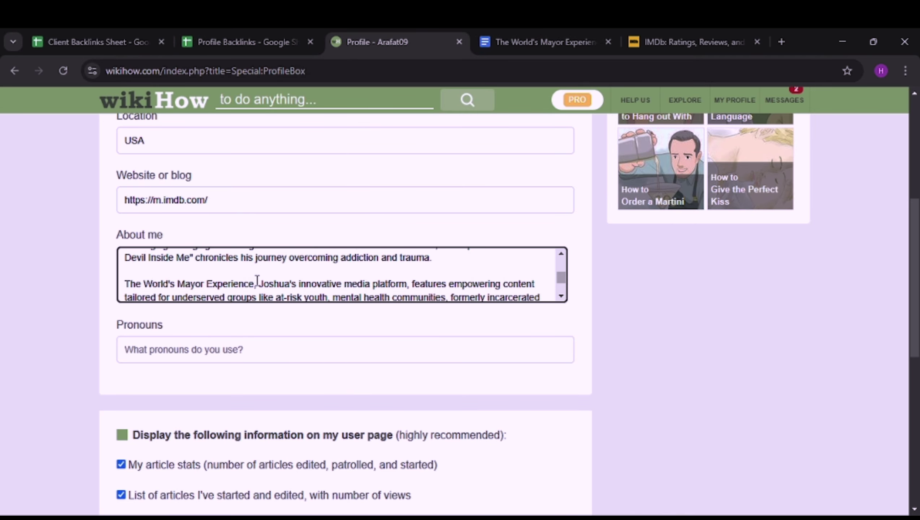
pyautogui.scroll(-5, 256, 278)
pyautogui.scroll(-8, 260, 336)
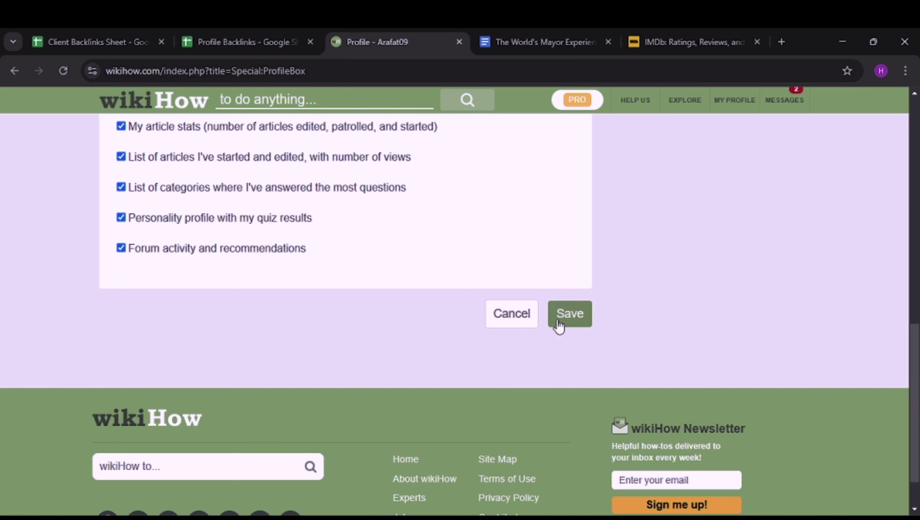
pyautogui.click(558, 320)
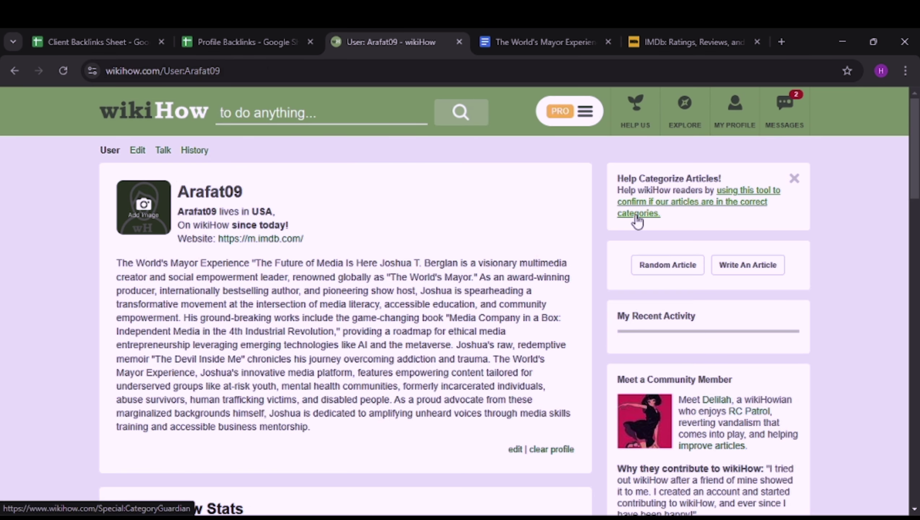
# Step: Review the saved profile page showing location USA, the IMDb website and the full bio
pyautogui.scroll(-5, 475, 237)
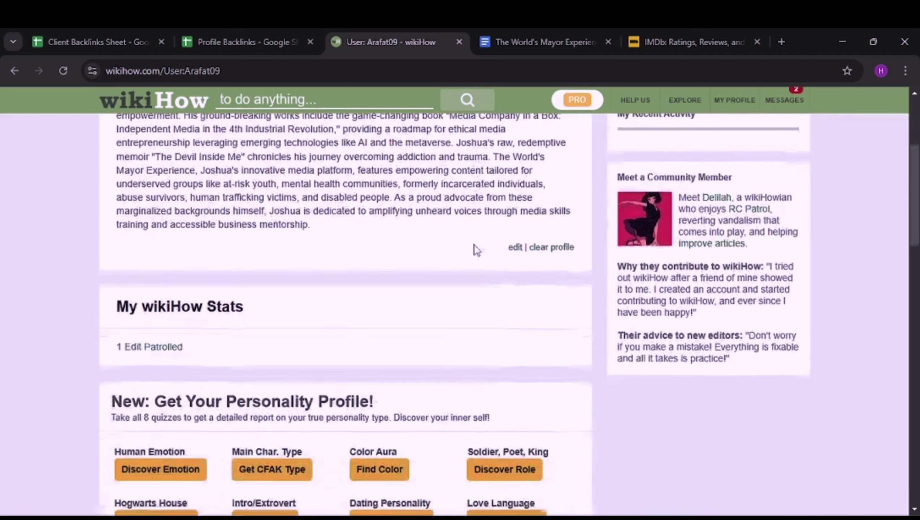
pyautogui.scroll(3, 474, 237)
pyautogui.scroll(2, 474, 245)
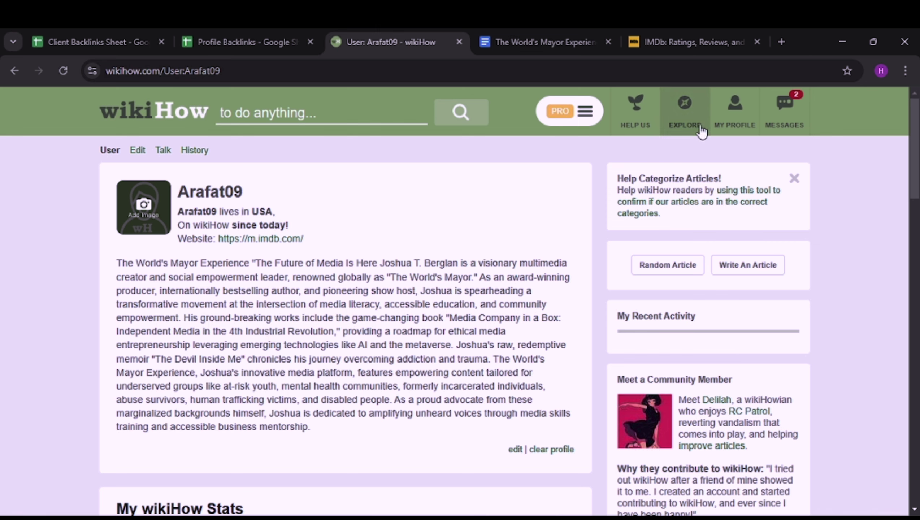
pyautogui.moveTo(786, 116)
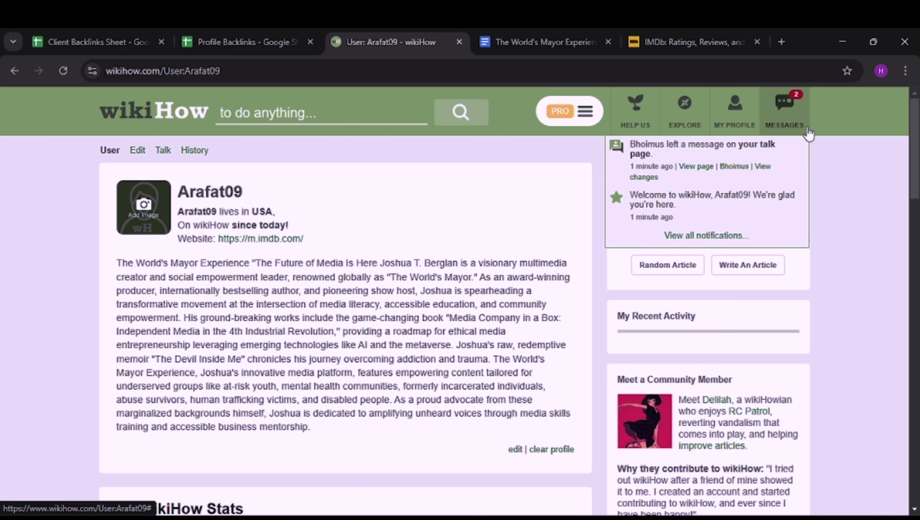
pyautogui.click(698, 167)
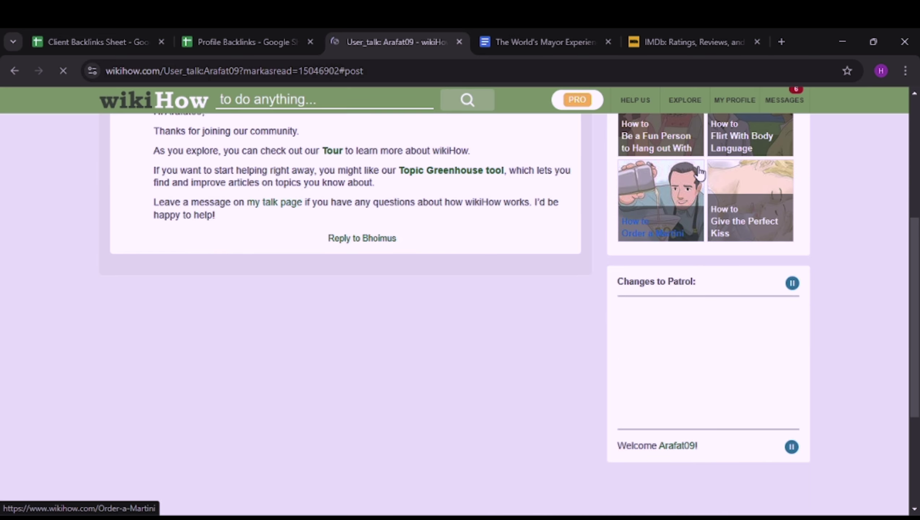
pyautogui.scroll(5, 387, 340)
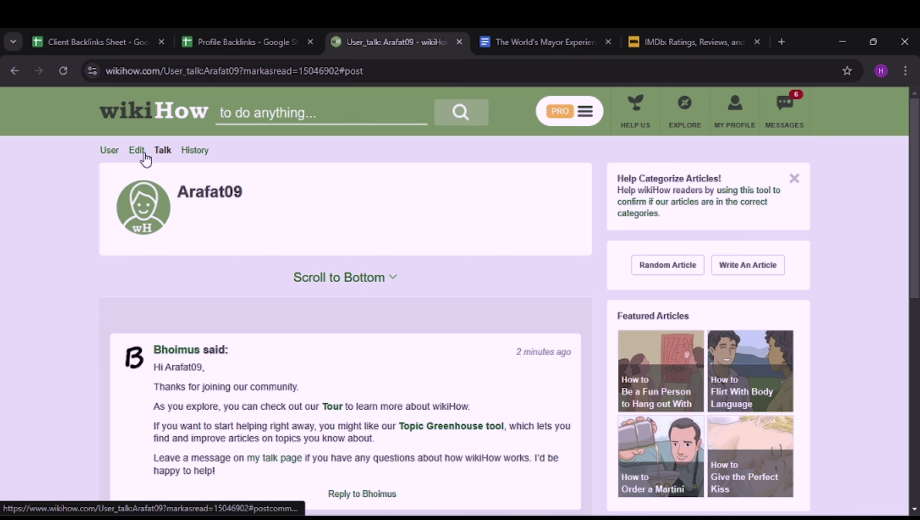
pyautogui.click(116, 153)
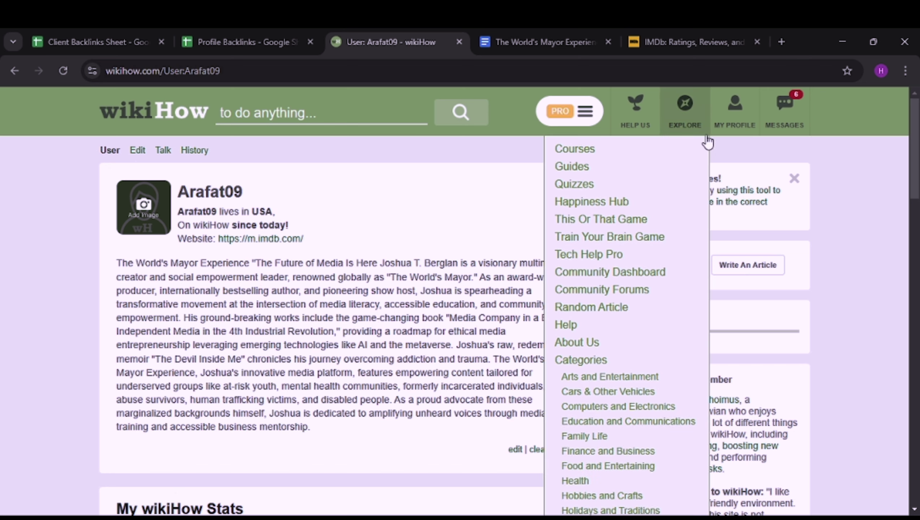
pyautogui.click(734, 126)
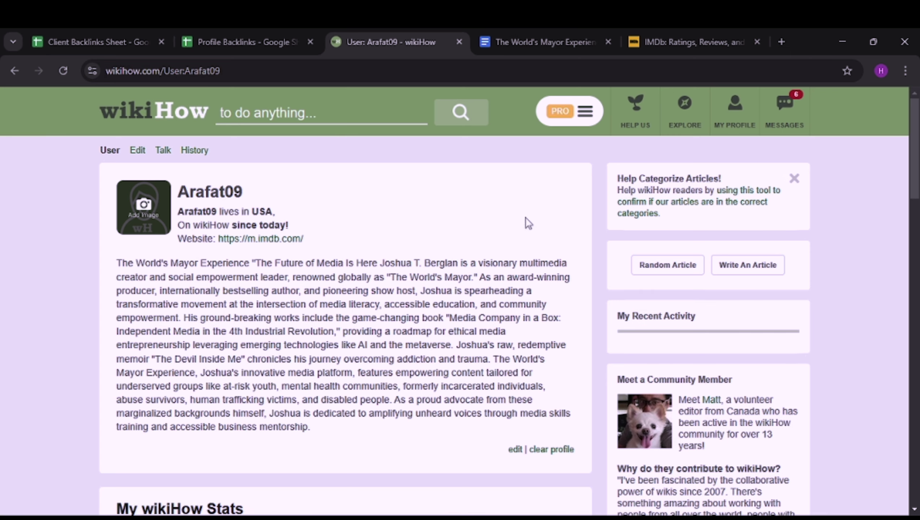
# Step: Open the account's wikiHow talk page and look it over
pyautogui.scroll(-2, 525, 218)
pyautogui.scroll(2, 519, 211)
pyautogui.moveTo(734, 115)
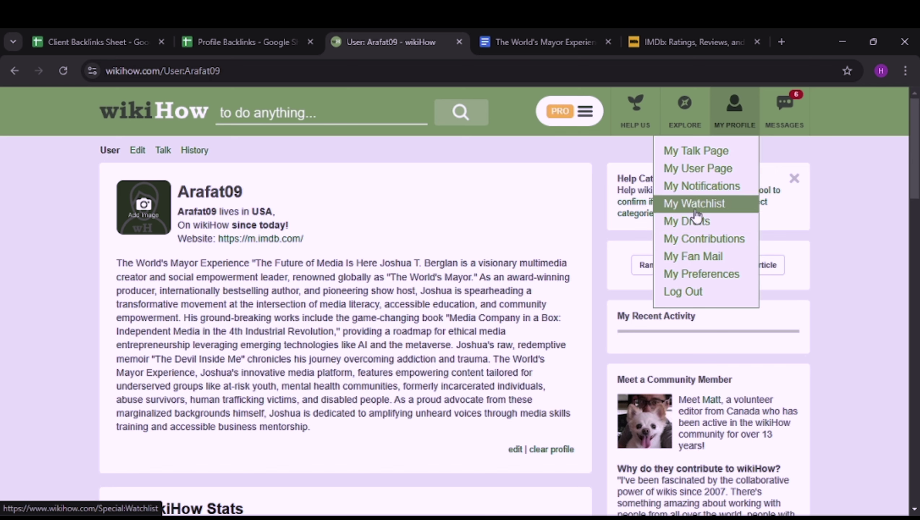
pyautogui.click(697, 149)
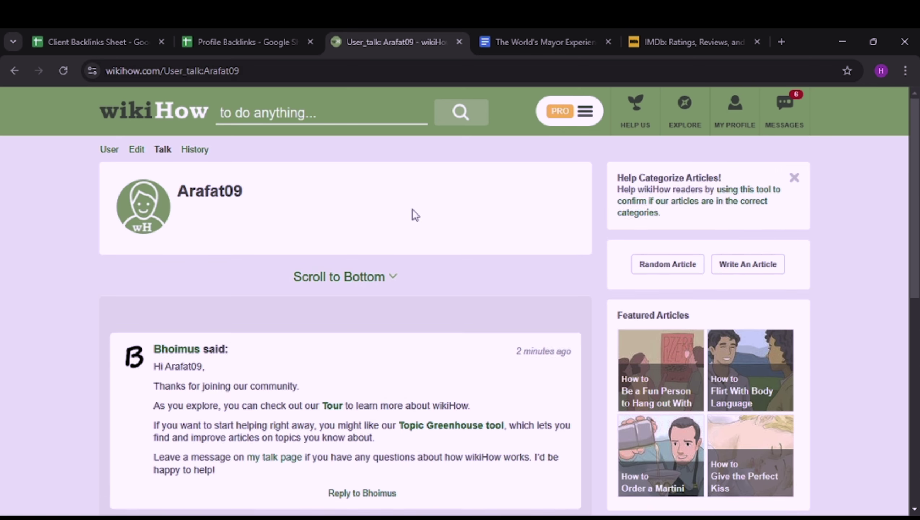
pyautogui.scroll(-3, 412, 210)
pyautogui.scroll(3, 540, 179)
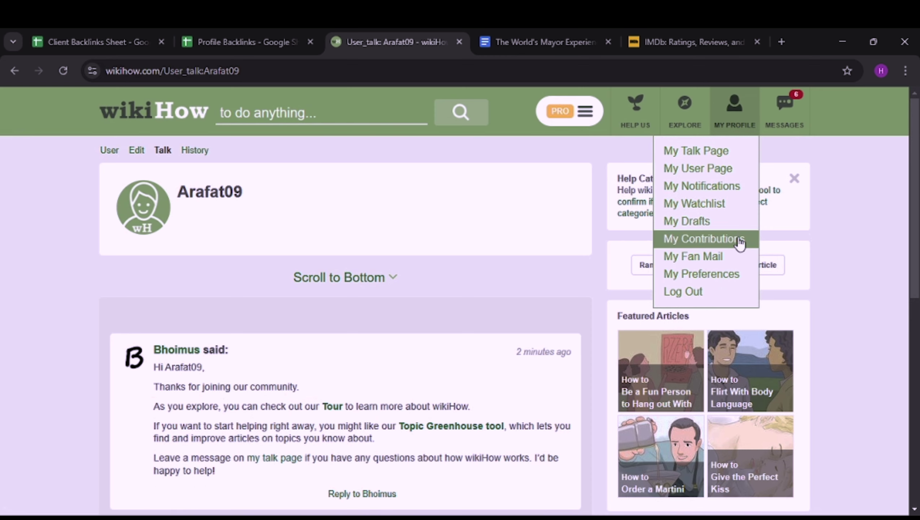
# Step: Visit My Preferences, then return to My User Page
pyautogui.click(726, 276)
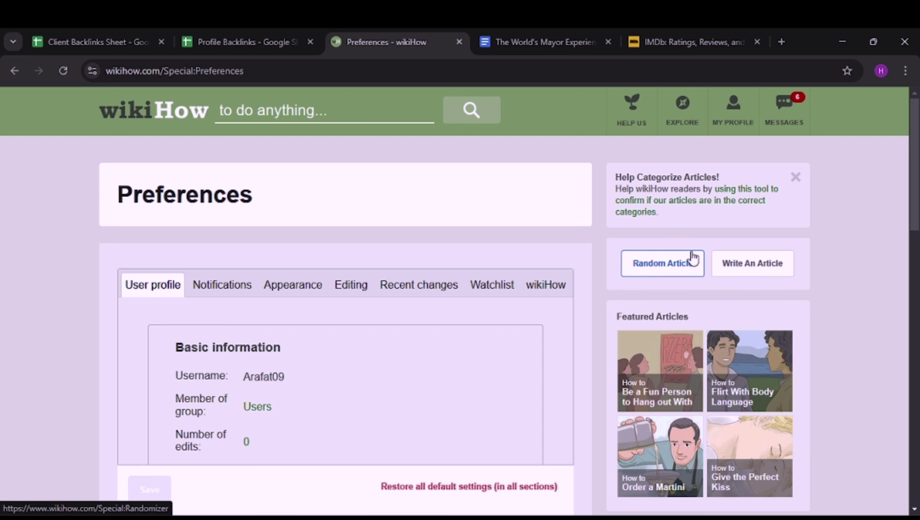
pyautogui.scroll(-2, 687, 256)
pyautogui.scroll(2, 629, 167)
pyautogui.moveTo(726, 124)
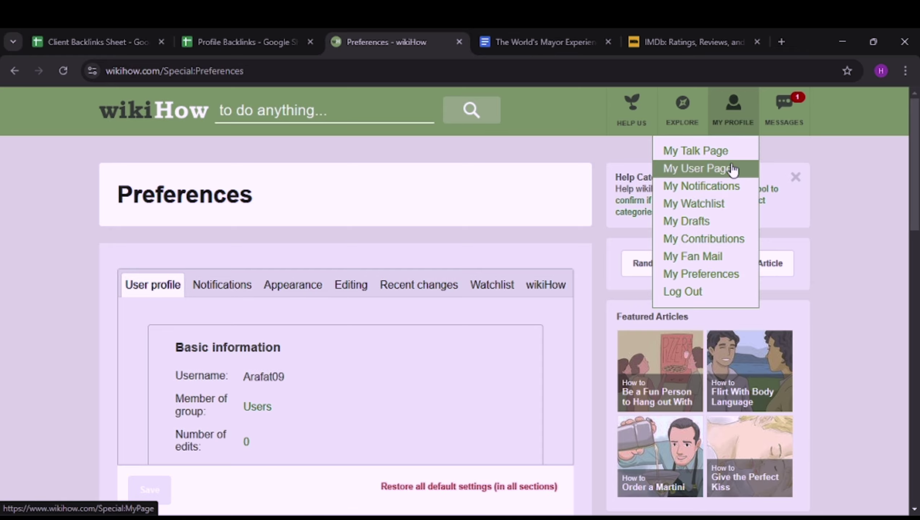
pyautogui.click(716, 165)
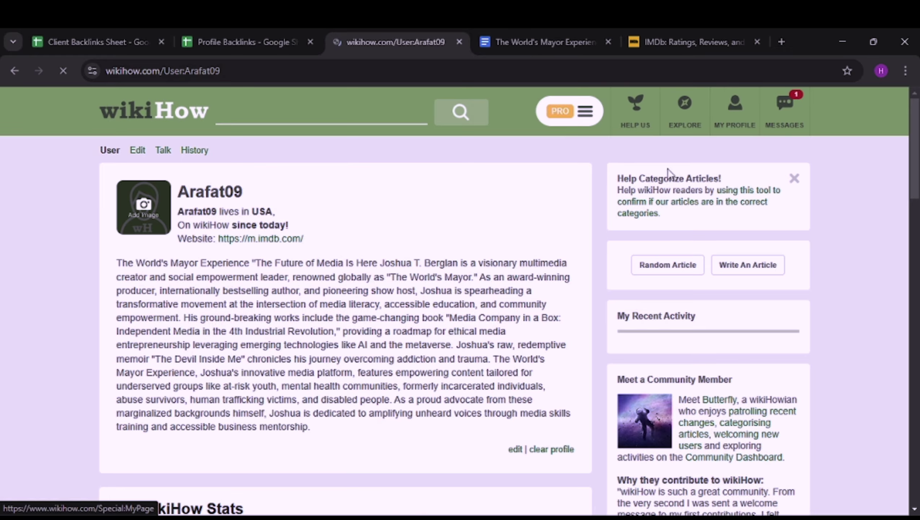
# Step: Copy the profile page's web address and bring up the Client Backlinks Sheet
pyautogui.moveTo(580, 116)
pyautogui.scroll(-8, 538, 218)
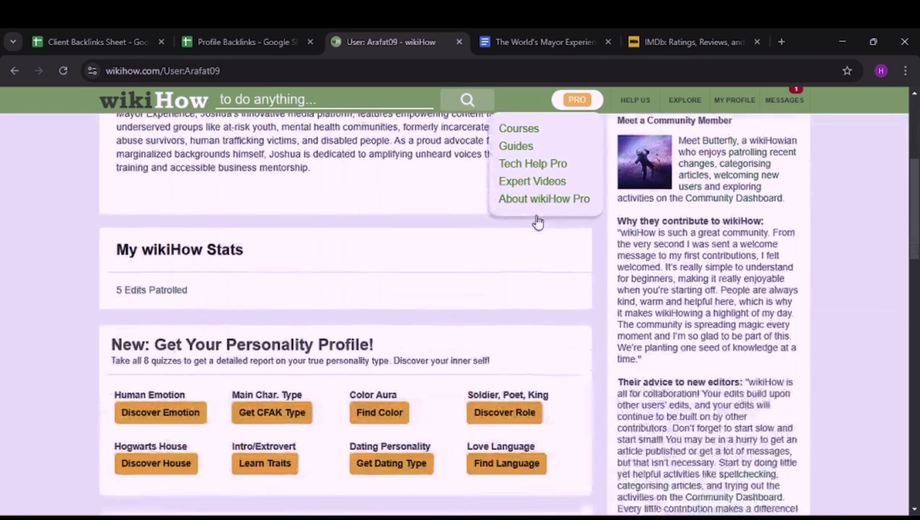
pyautogui.scroll(3, 538, 233)
pyautogui.scroll(5, 538, 229)
pyautogui.click(364, 72)
pyautogui.hotkey('ctrl', 'c')
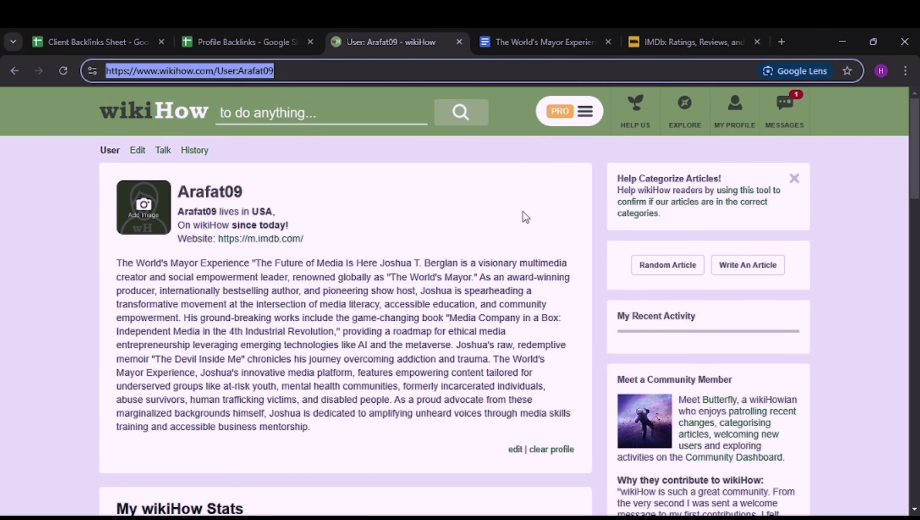
pyautogui.click(79, 33)
# Step: Paste the wikiHow profile address into Live Links cell B3
pyautogui.click(289, 304)
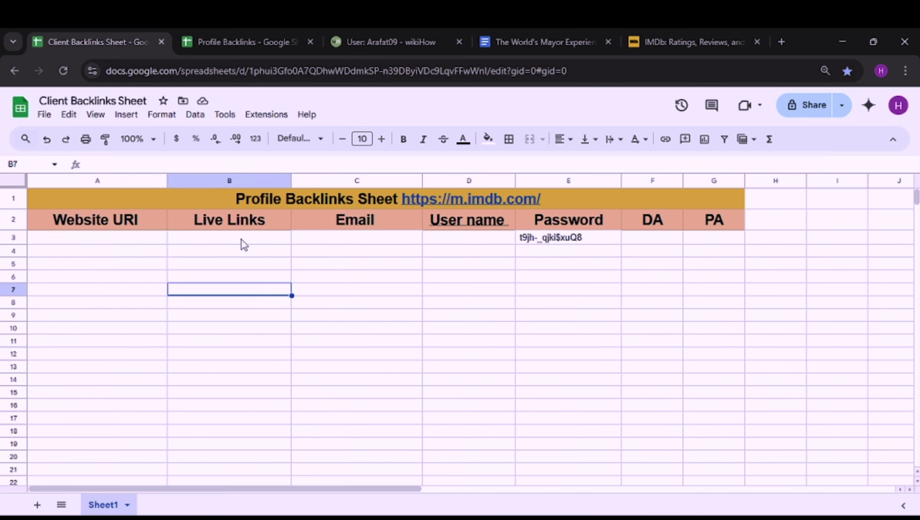
pyautogui.click(241, 240)
pyautogui.hotkey('ctrl', 'v')
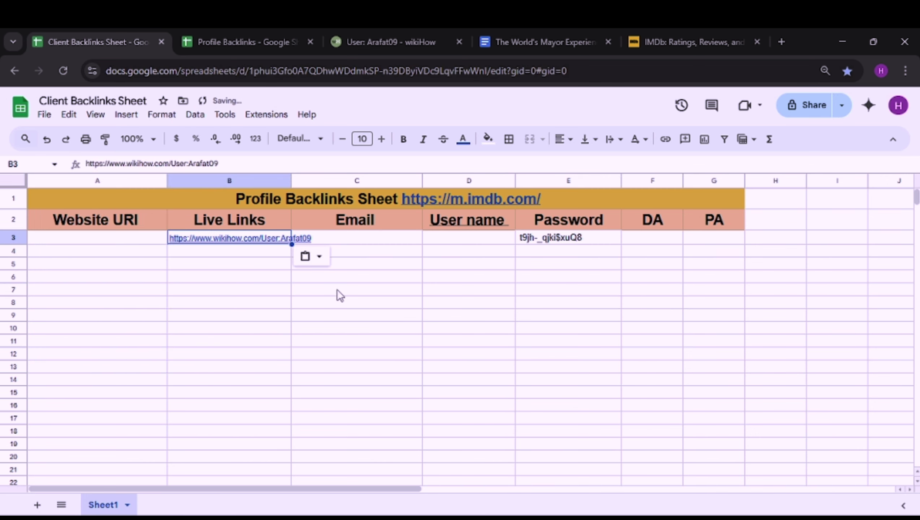
pyautogui.click(400, 289)
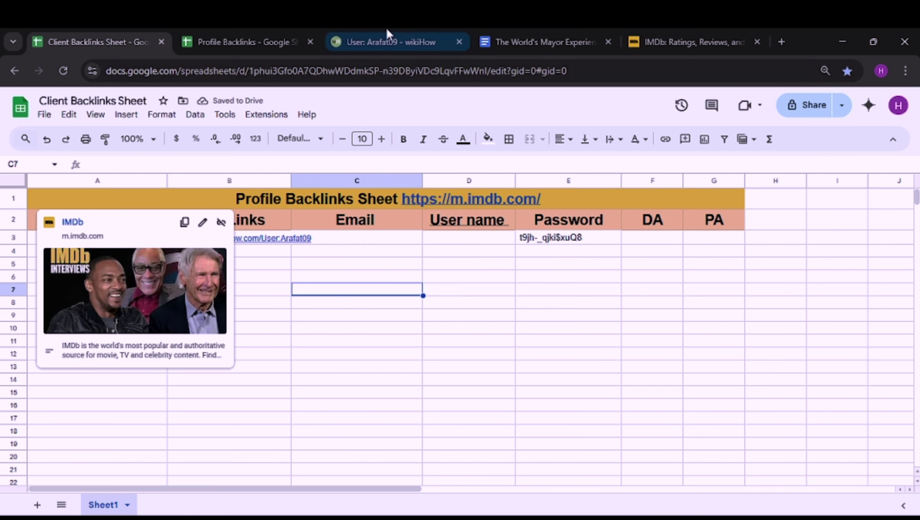
pyautogui.click(278, 38)
pyautogui.click(171, 211)
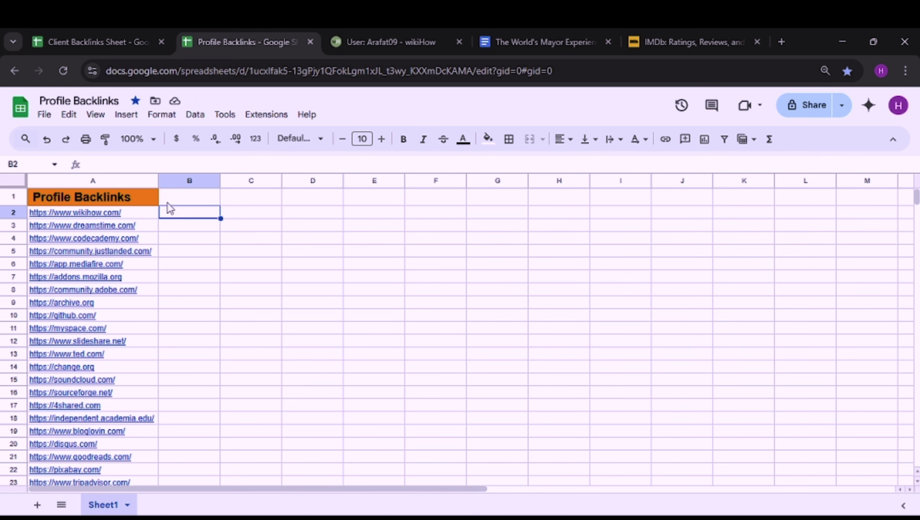
pyautogui.click(121, 215)
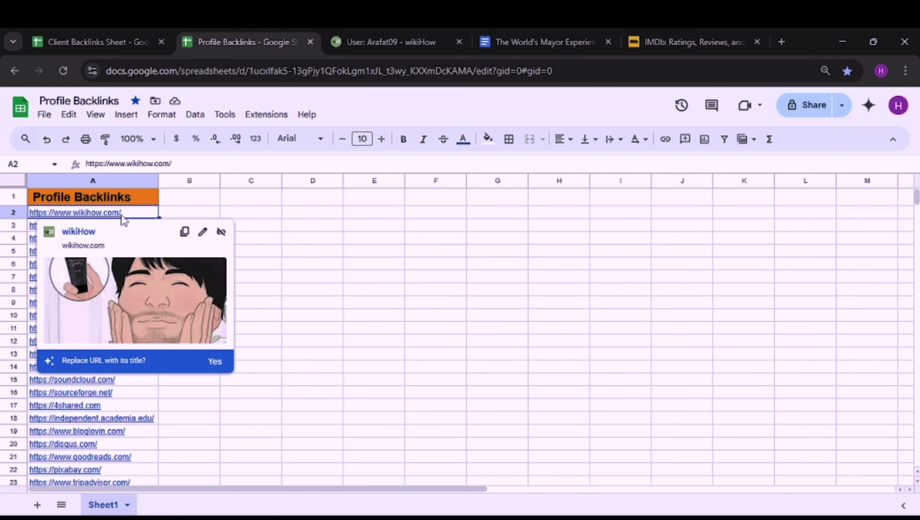
pyautogui.click(91, 34)
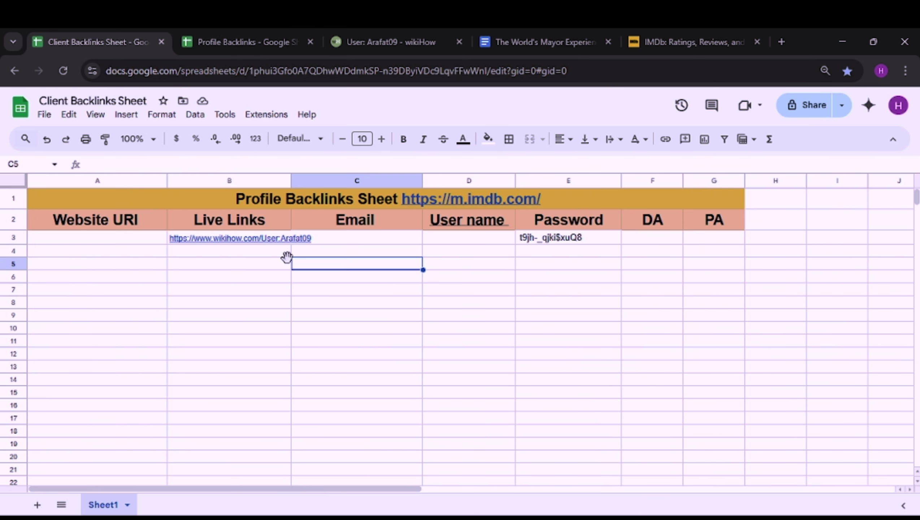
pyautogui.click(148, 239)
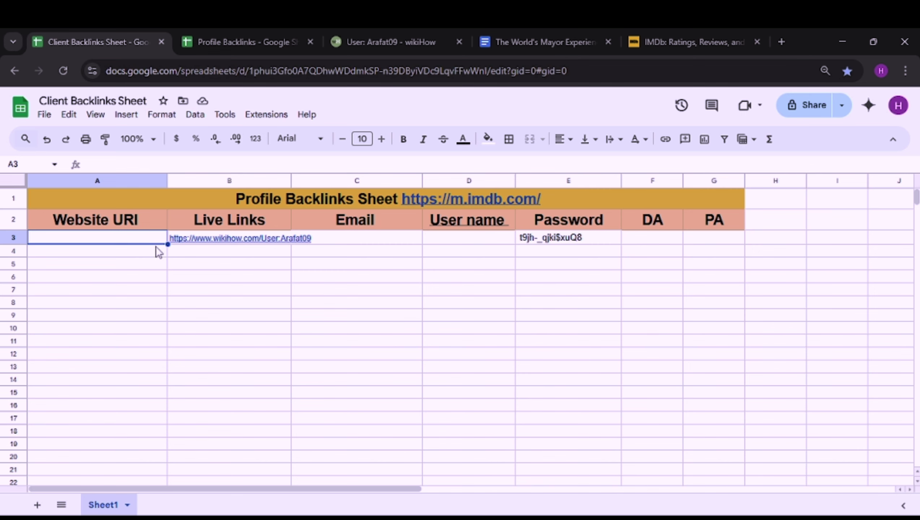
pyautogui.write('https://www.wikihow.com/')
pyautogui.click(325, 277)
# Step: Select the Email cell C3 and open a new blank browser tab
pyautogui.click(241, 179)
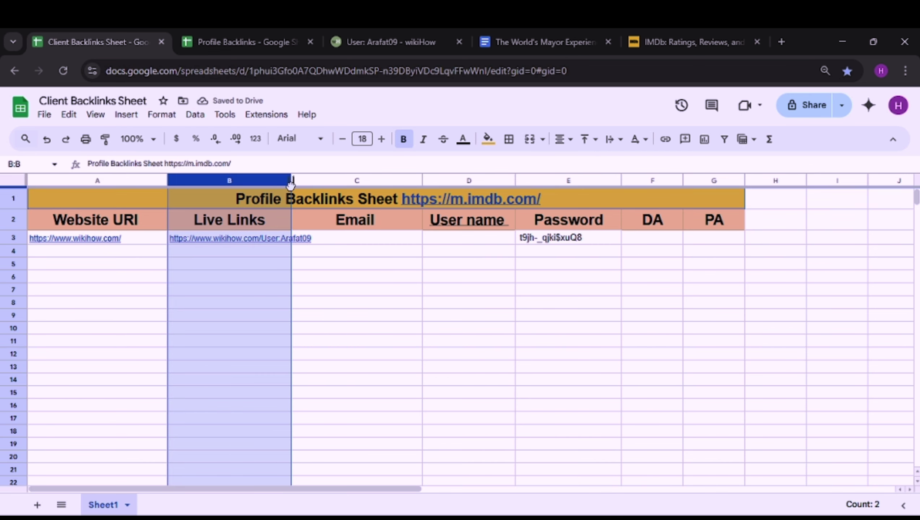
pyautogui.click(367, 276)
pyautogui.click(363, 240)
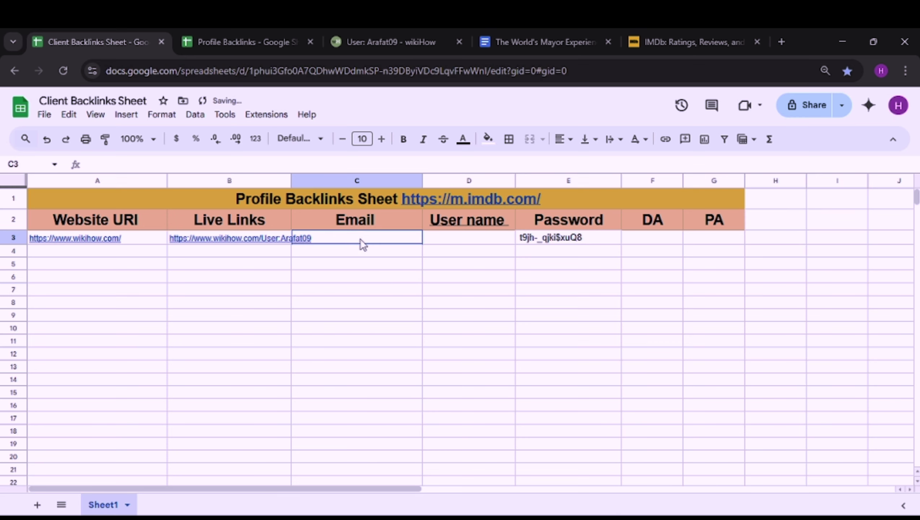
pyautogui.click(783, 40)
# Step: Copy the signed-in Google account's e-mail and paste it into cell C3
pyautogui.click(896, 133)
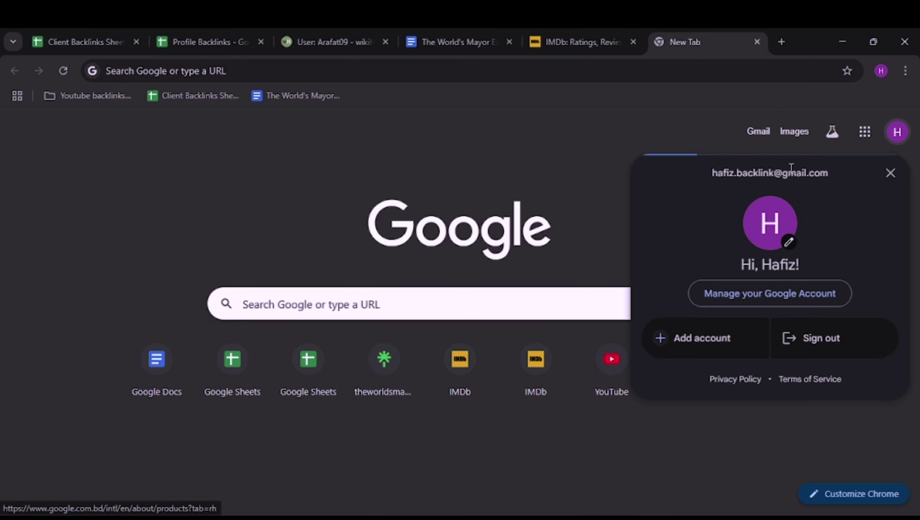
pyautogui.moveTo(698, 188); pyautogui.dragTo(700, 177)
pyautogui.hotkey('ctrl', 'c')
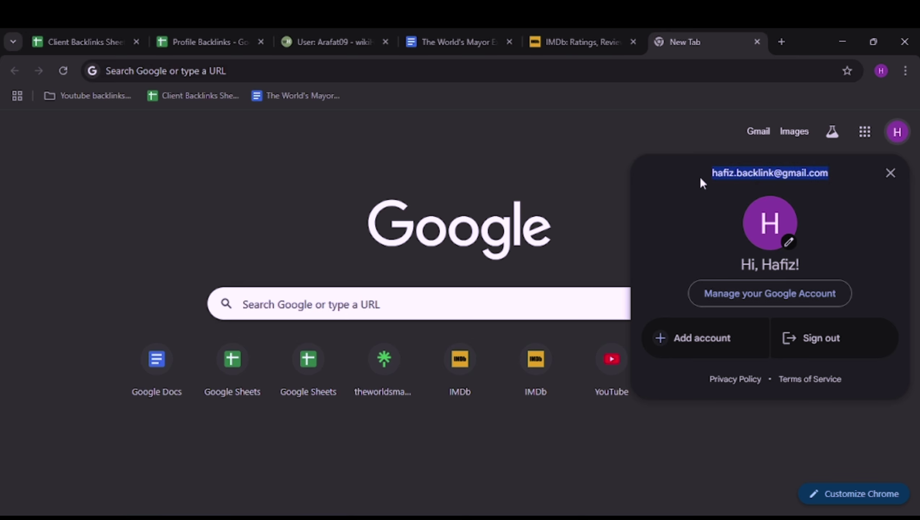
pyautogui.click(120, 40)
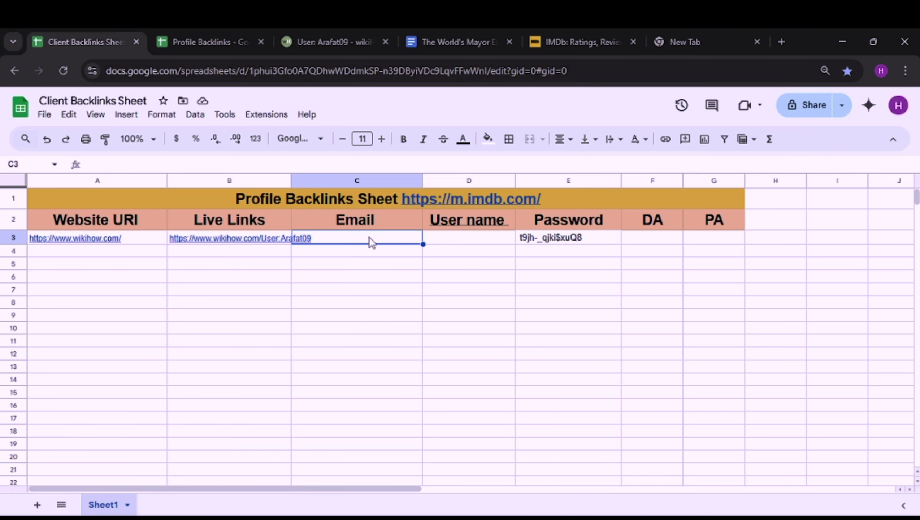
pyautogui.hotkey('ctrl', 'v')
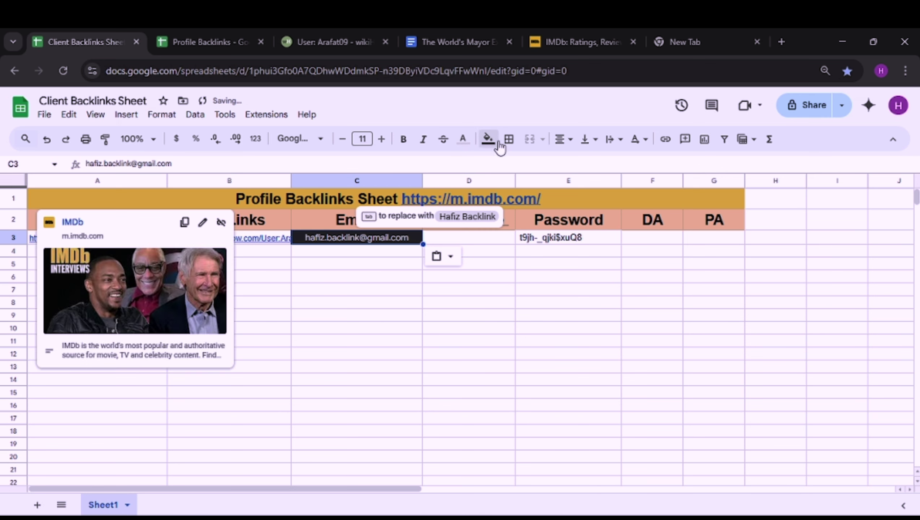
# Step: Give cell C3 a white fill and black text
pyautogui.click(488, 139)
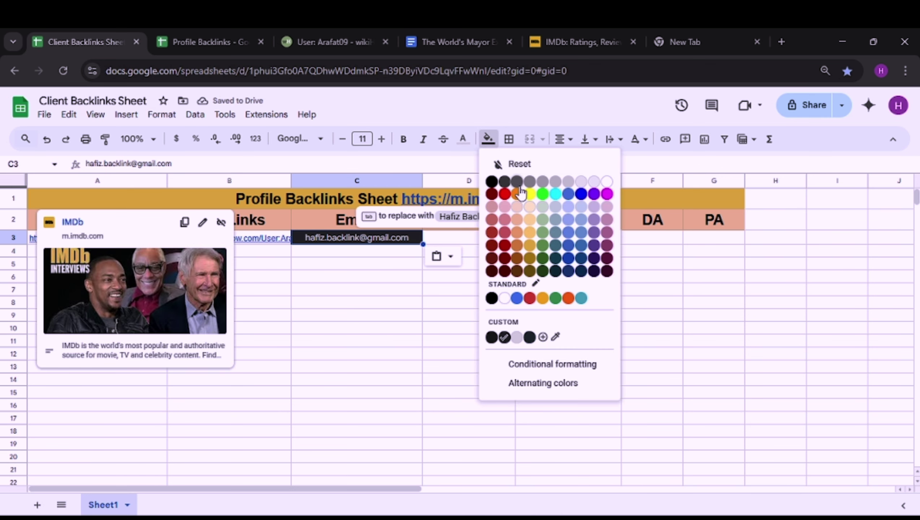
pyautogui.click(607, 181)
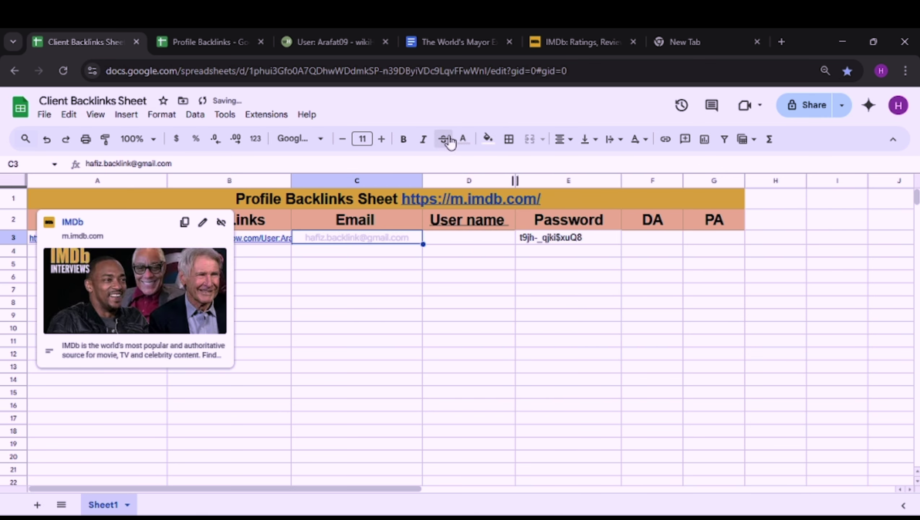
pyautogui.click(465, 144)
pyautogui.click(469, 182)
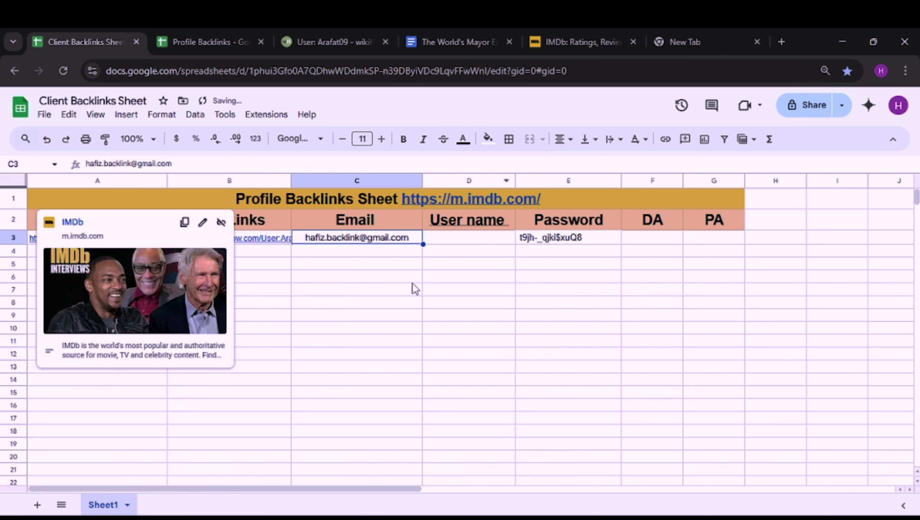
pyautogui.click(412, 287)
# Step: Enter the wikiHow username in D3 and copy the wikiHow address from A3
pyautogui.click(470, 243)
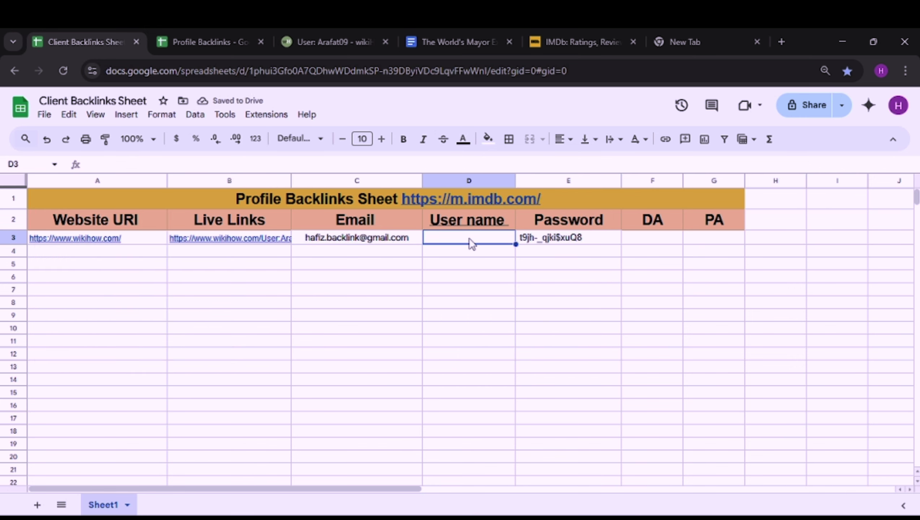
pyautogui.write('Arafat09')
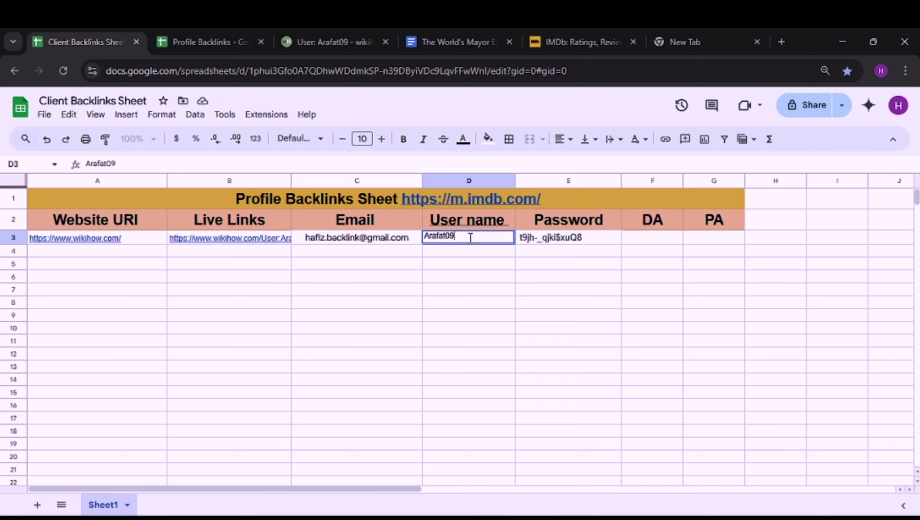
pyautogui.click(500, 279)
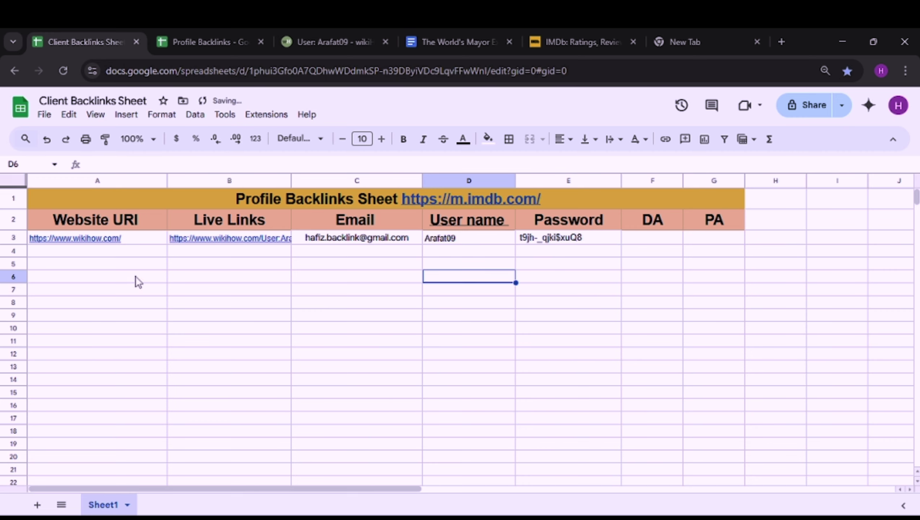
pyautogui.click(129, 243)
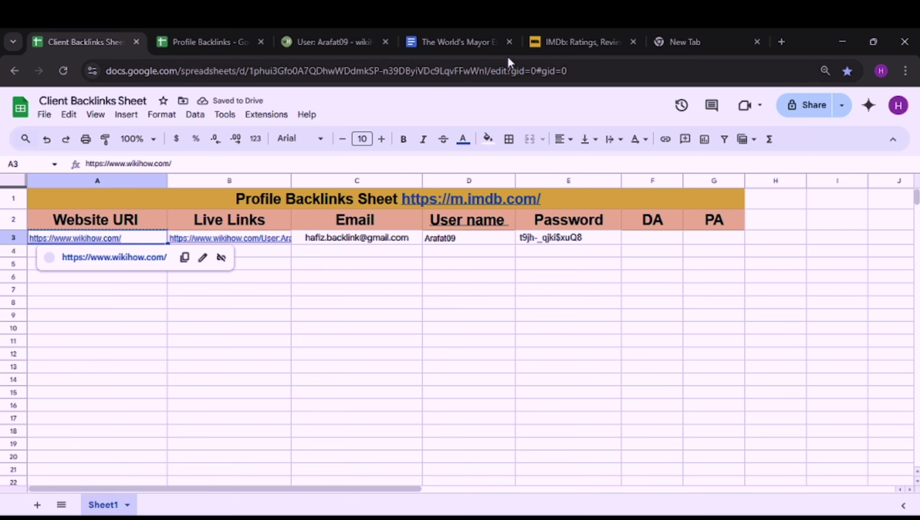
pyautogui.click(748, 35)
# Step: Search Google for 'dapa' checker and open Website SEO Checker's DA PA tool
pyautogui.click(221, 71)
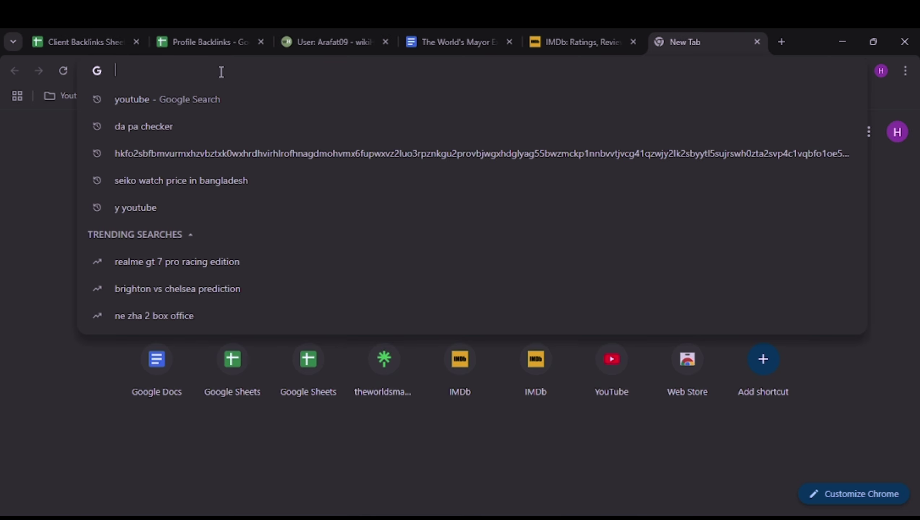
pyautogui.write('dapa')
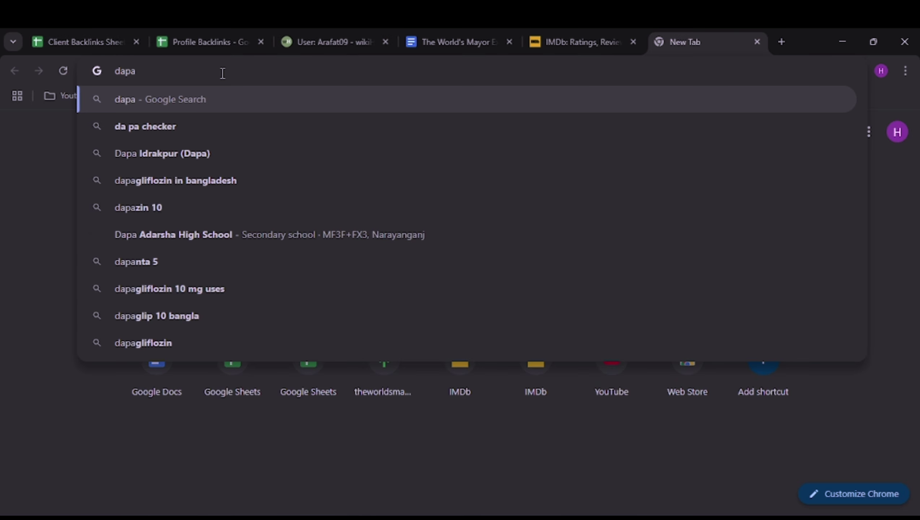
pyautogui.click(181, 127)
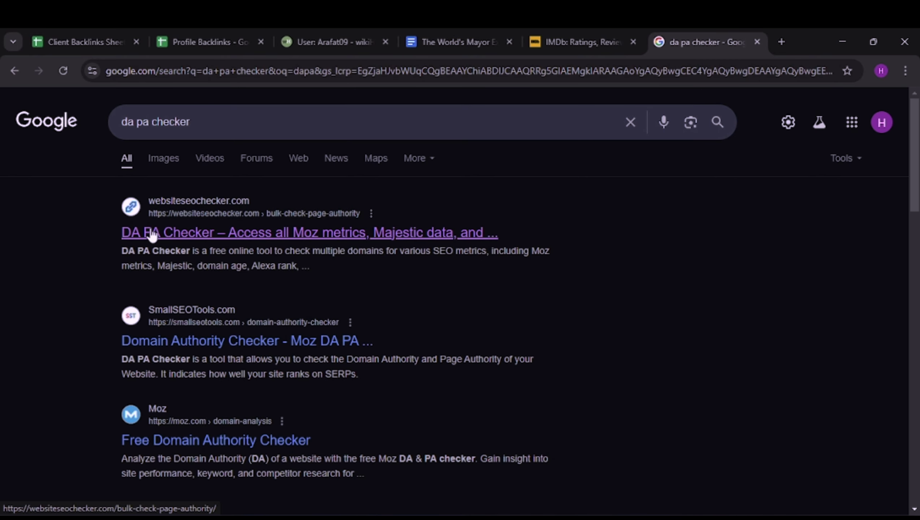
pyautogui.click(262, 240)
# Step: Check wikiHow's authority, getting Domain Authority 93 and Page Authority 75, then return to the sheet
pyautogui.click(371, 156)
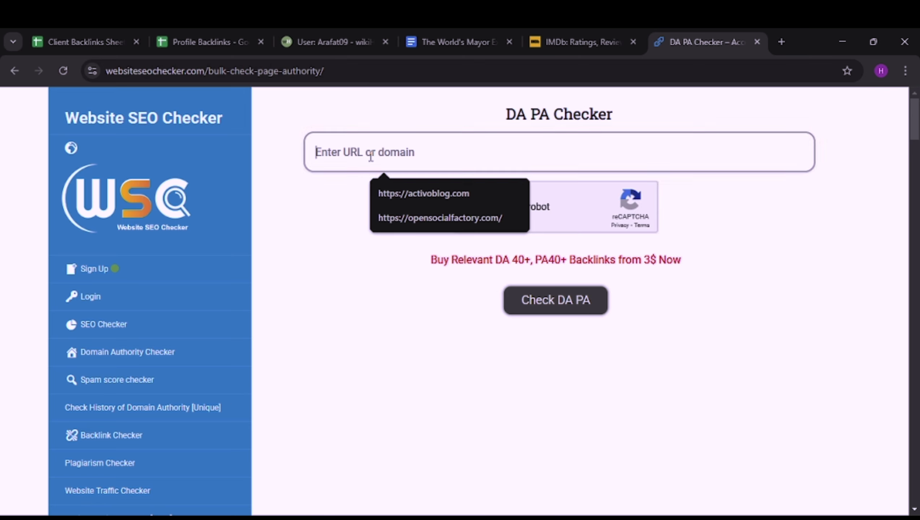
pyautogui.write('https://www.wikihow.com/')
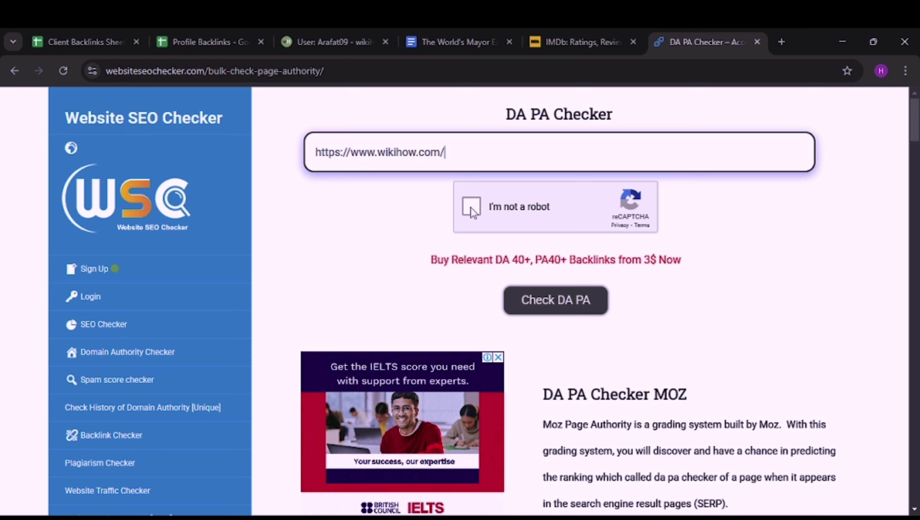
pyautogui.click(472, 208)
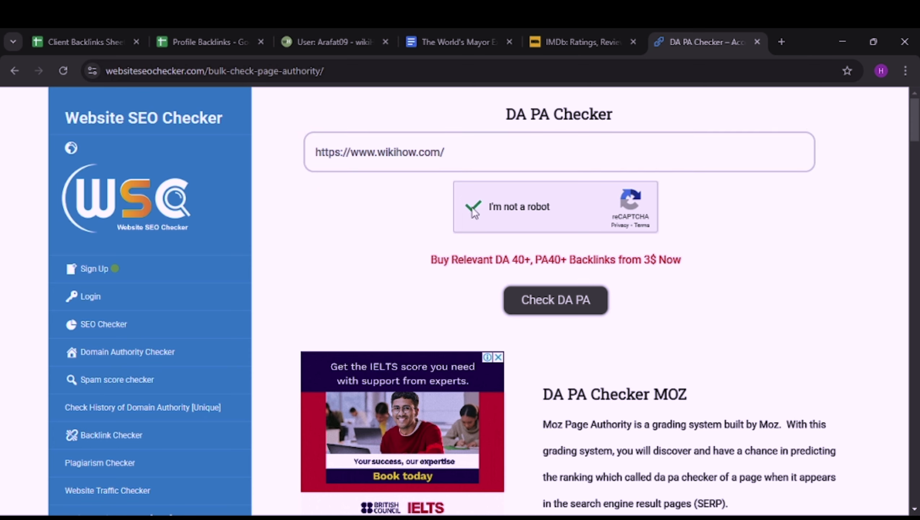
pyautogui.click(542, 301)
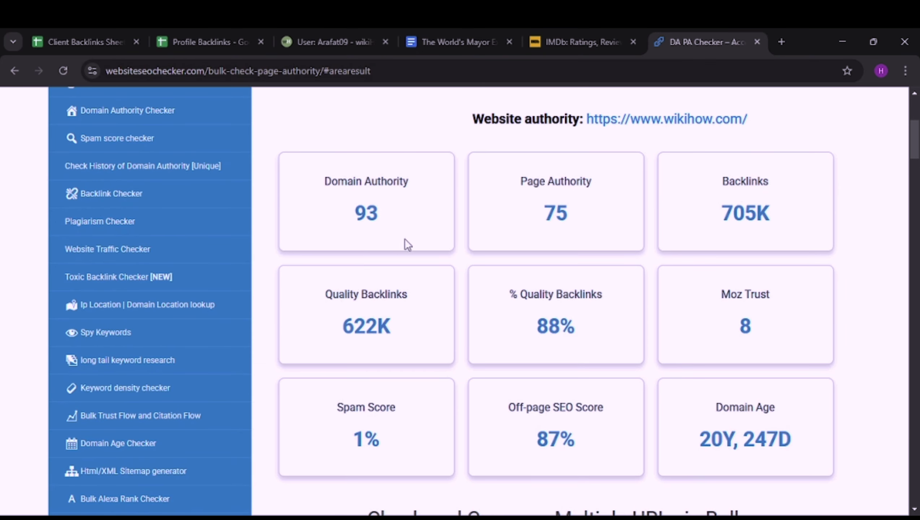
pyautogui.scroll(2, 444, 223)
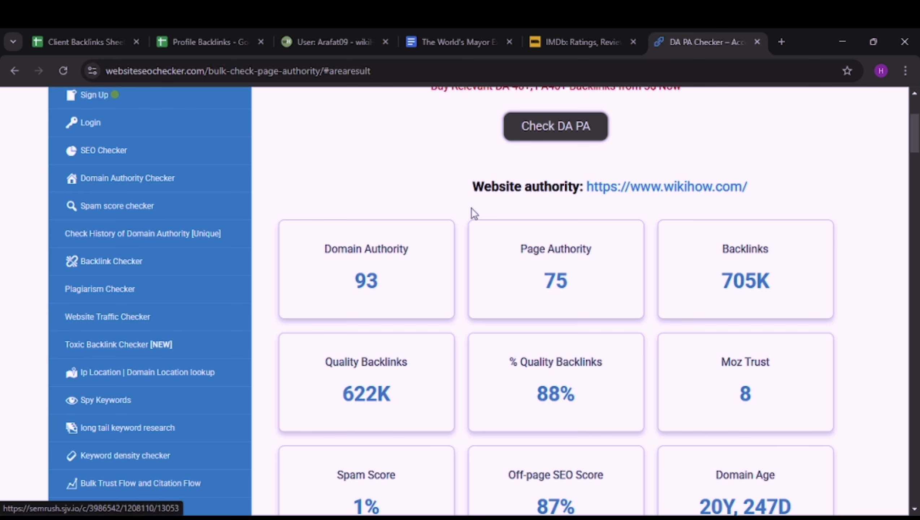
pyautogui.click(114, 41)
# Step: Enter DA 93 in cell F3 and PA 75 in cell G3
pyautogui.click(657, 247)
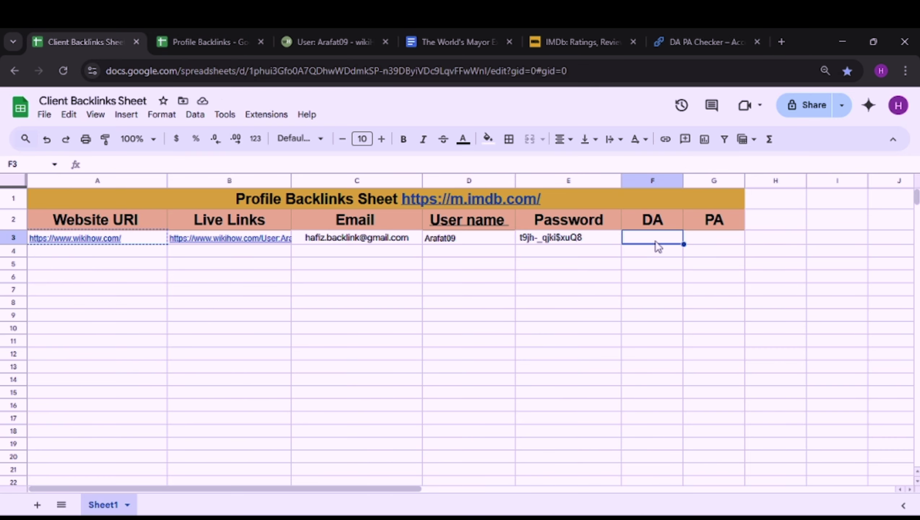
pyautogui.write('93')
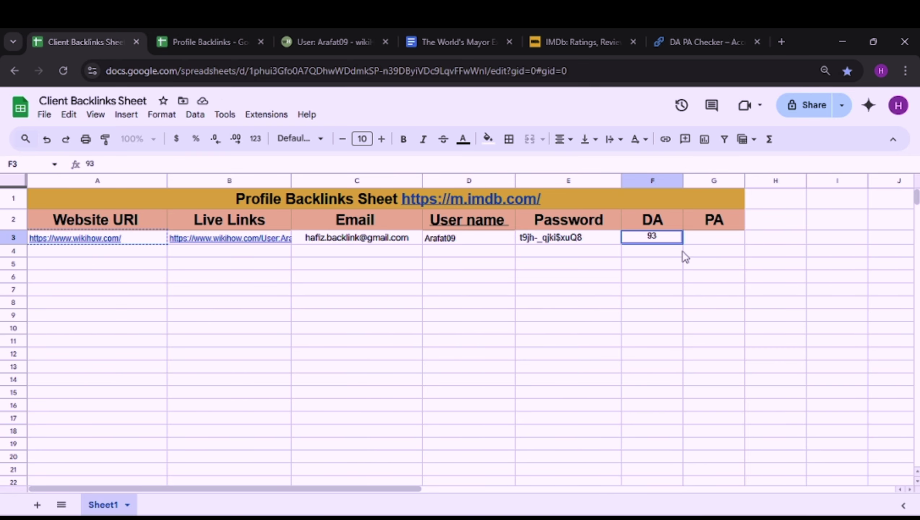
pyautogui.click(708, 239)
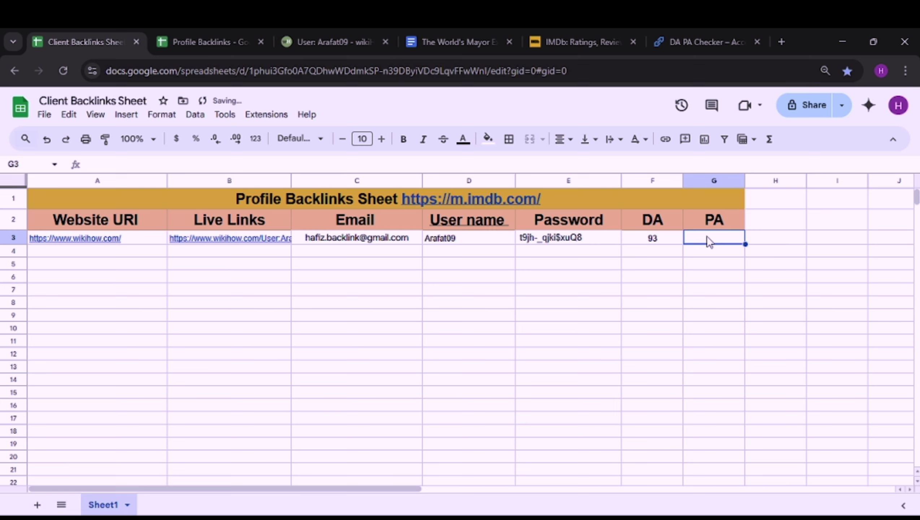
pyautogui.write('75')
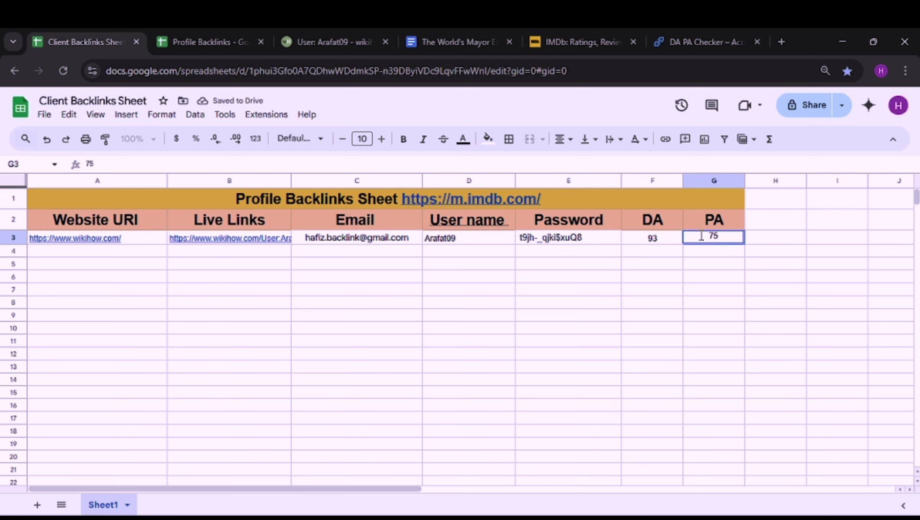